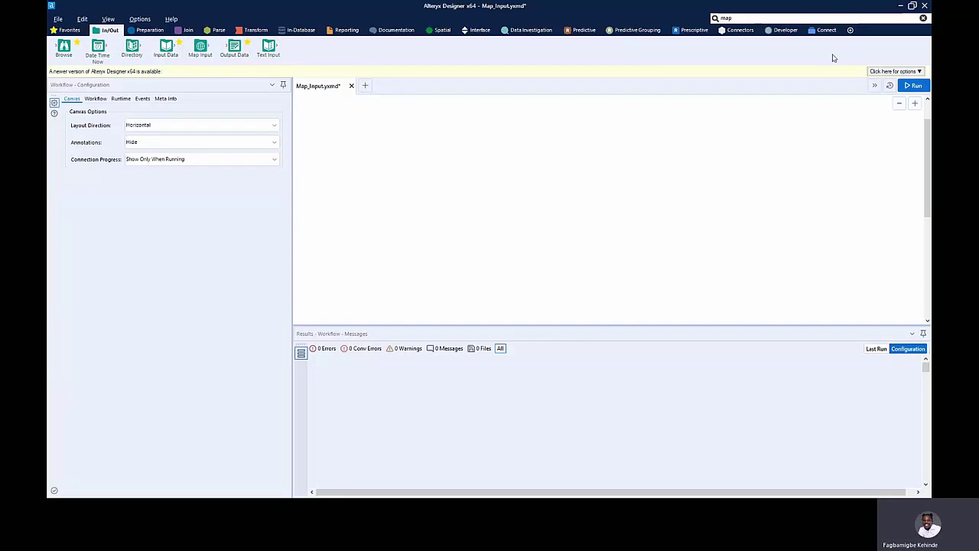
Step: Check that the Map Input tool is enabled in the In/Out category of the tool palette configuration
left_click(850, 33)
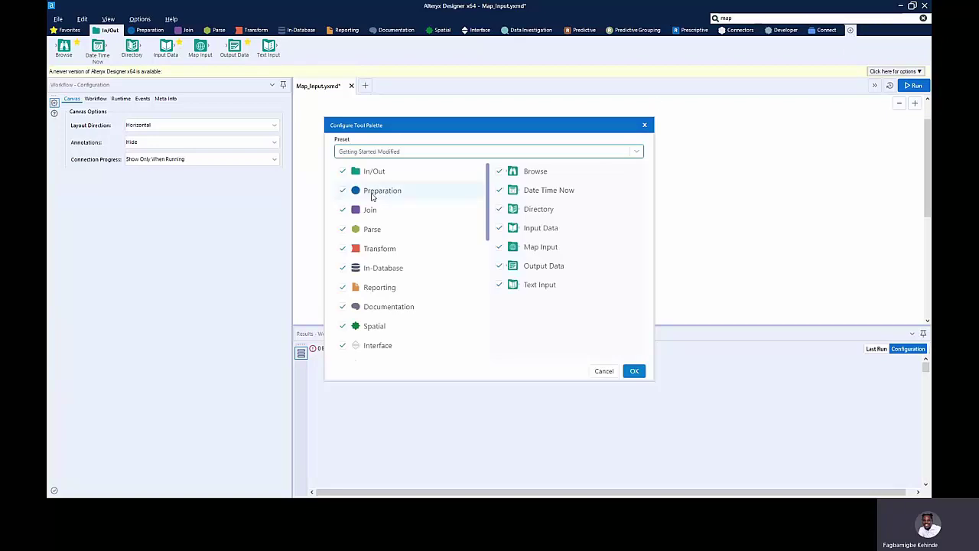
left_click(373, 193)
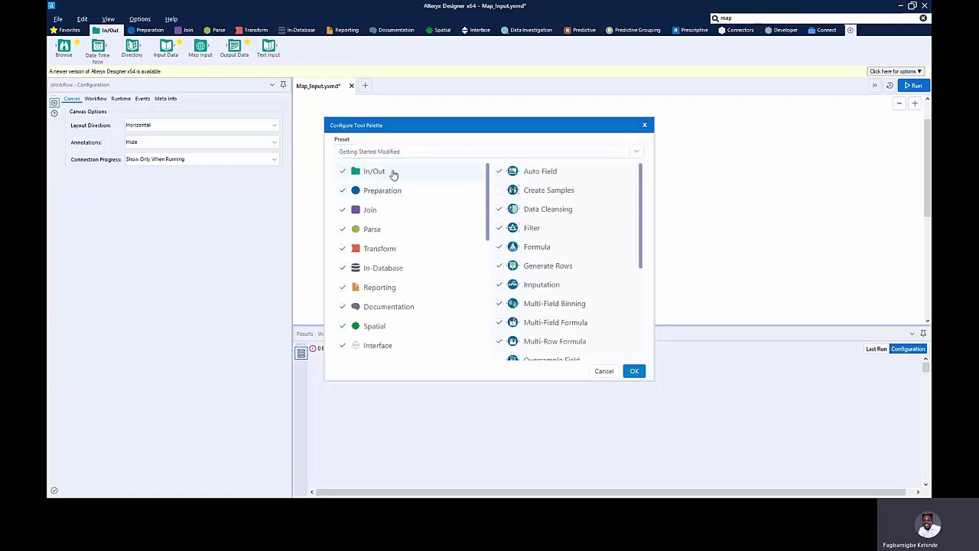
left_click(393, 173)
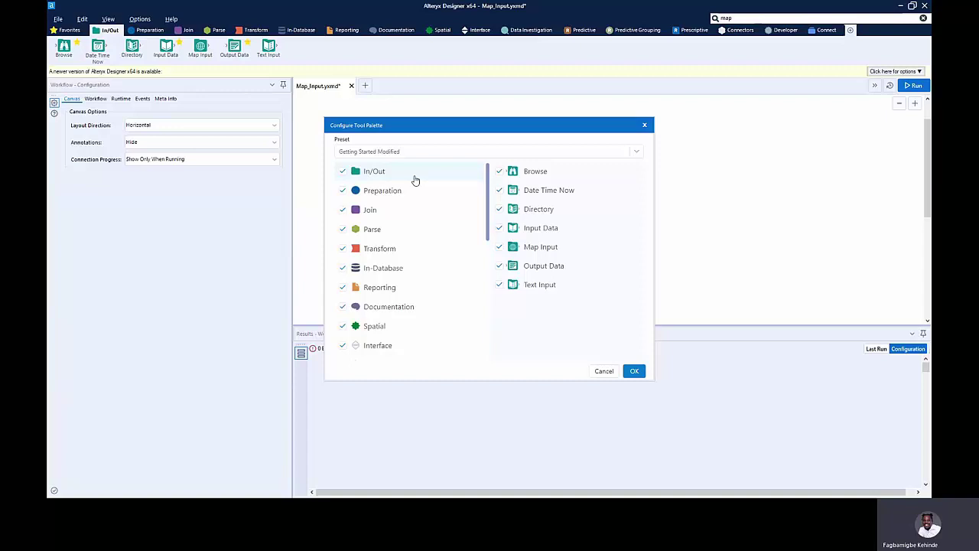
left_click(500, 248)
left_click(500, 247)
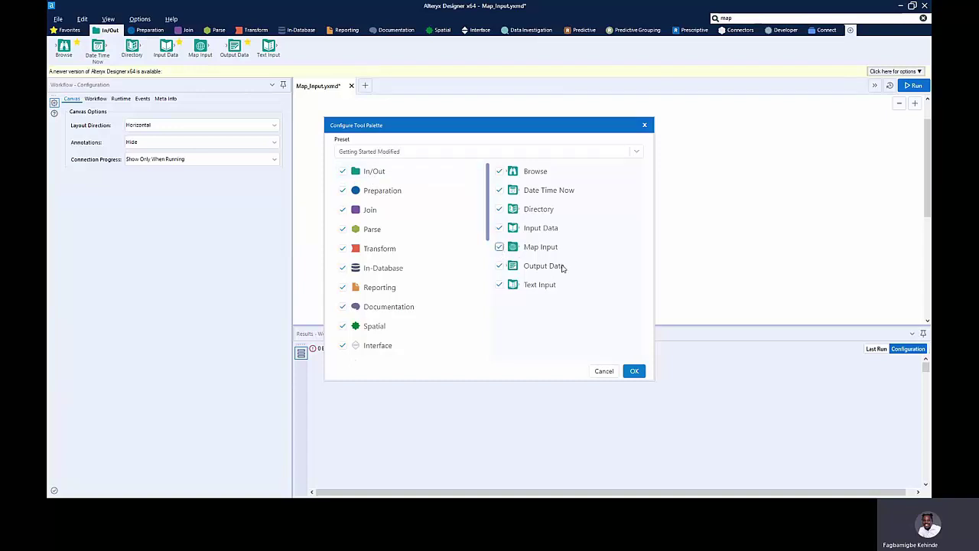
left_click(632, 372)
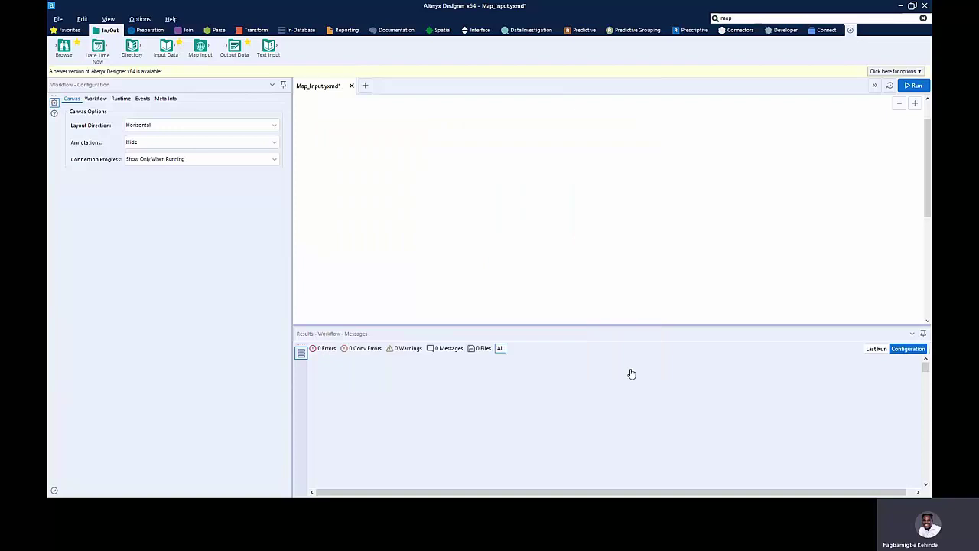
Step: Place a Map Input tool from the In/Out category on the upper-left area of the workflow canvas
left_click(111, 32)
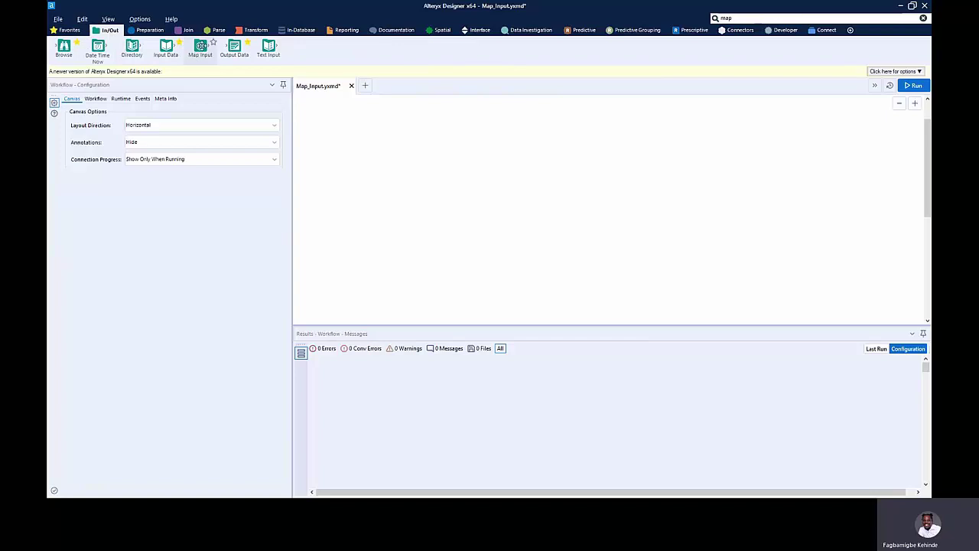
left_click_drag(200, 48, 336, 150)
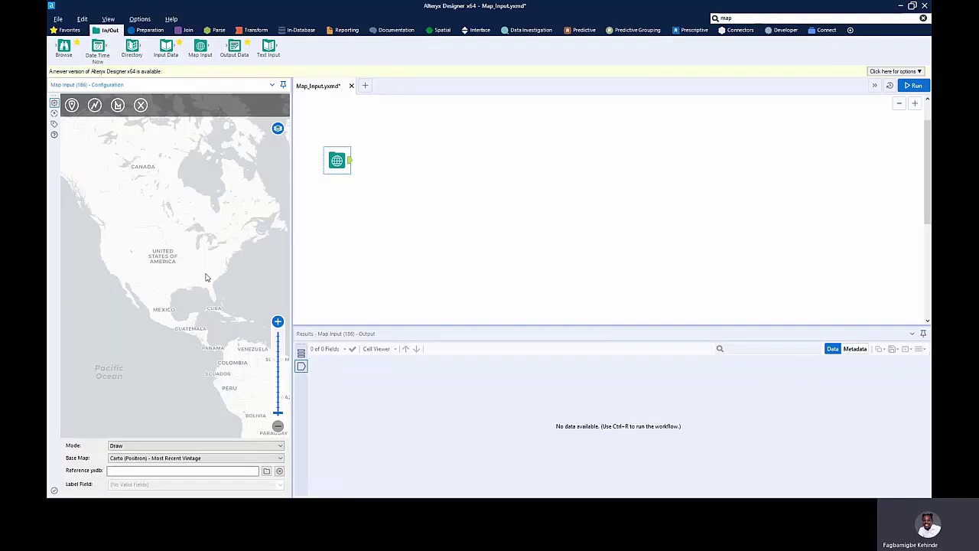
Step: Examine the Map Input tool's map of the United States and eastern Canada, along with its available base map choices
left_click(279, 404)
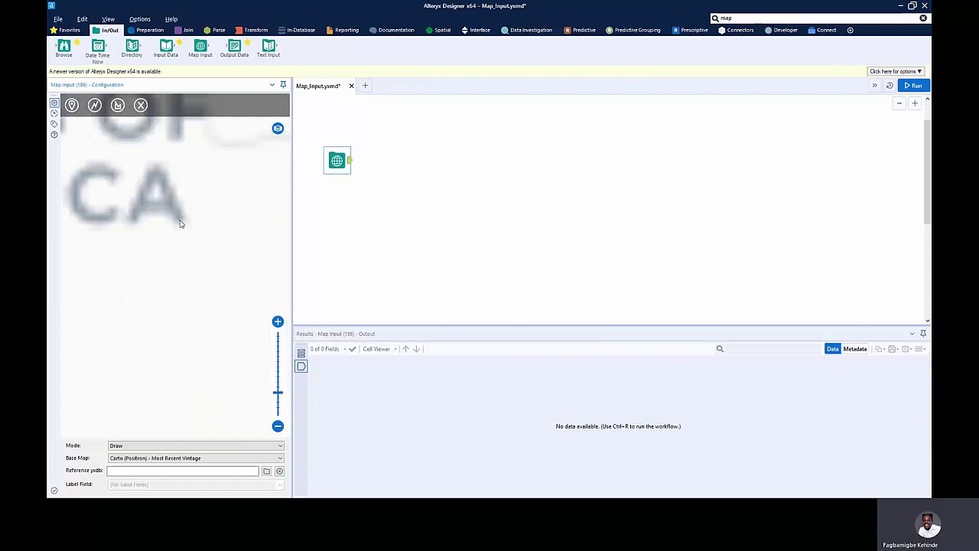
left_click_drag(195, 253, 245, 388)
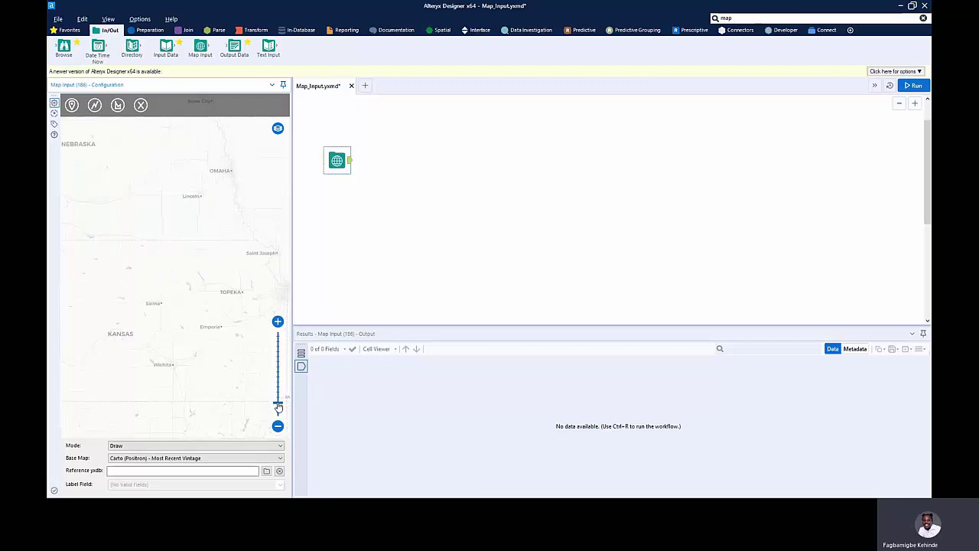
left_click(277, 406)
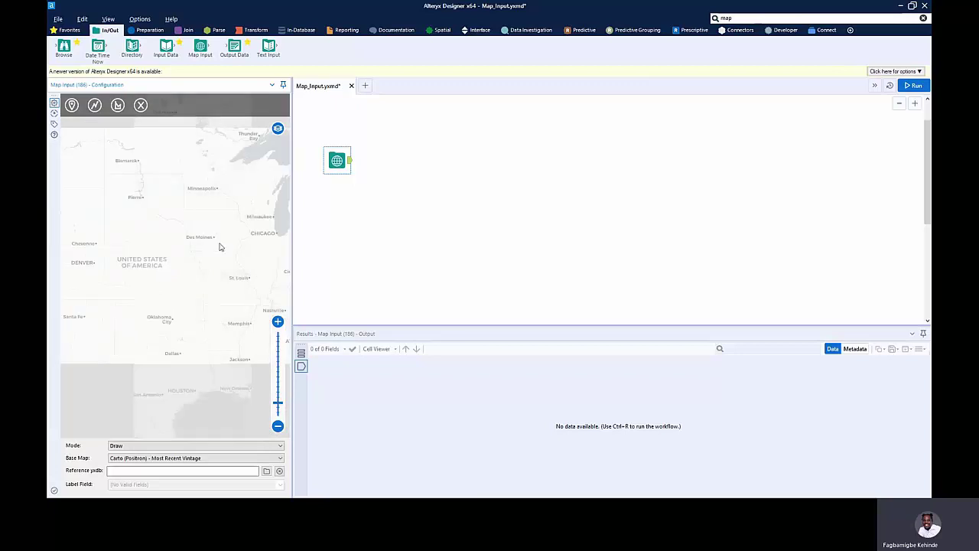
left_click_drag(190, 354, 282, 249)
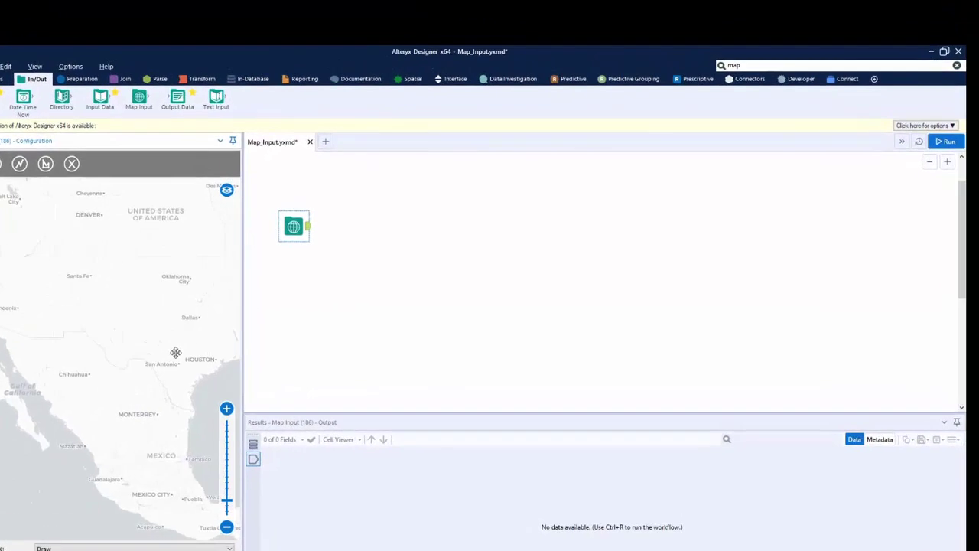
left_click_drag(178, 349, 153, 464)
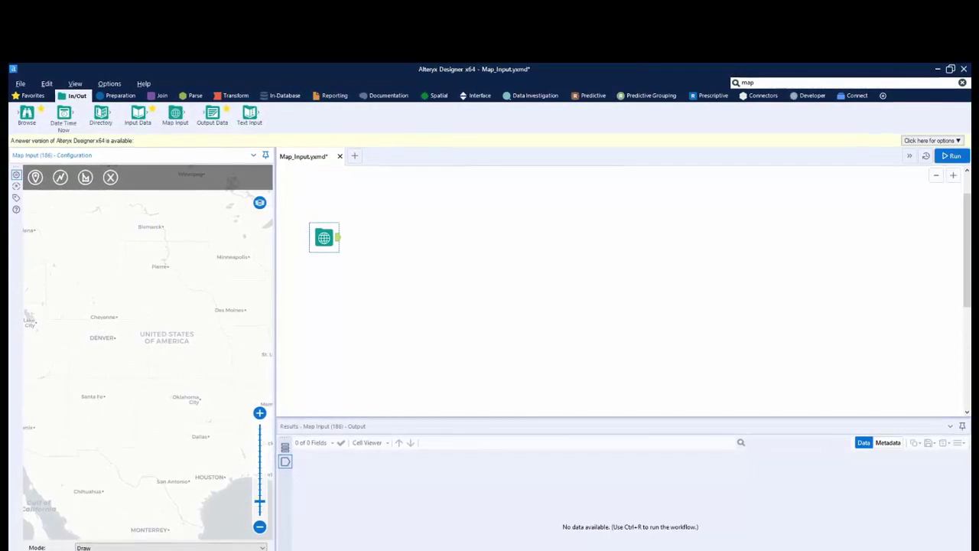
key("alt+Down")
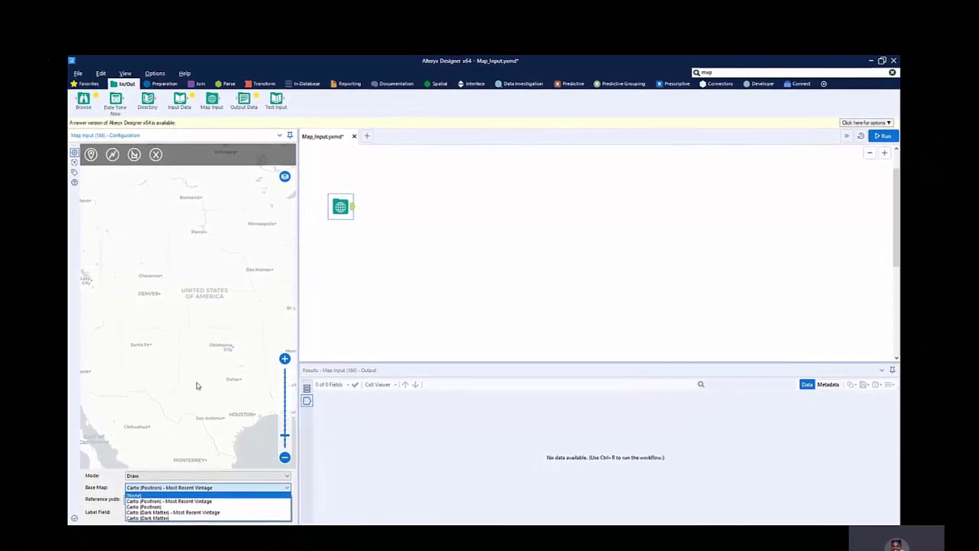
left_click(216, 268)
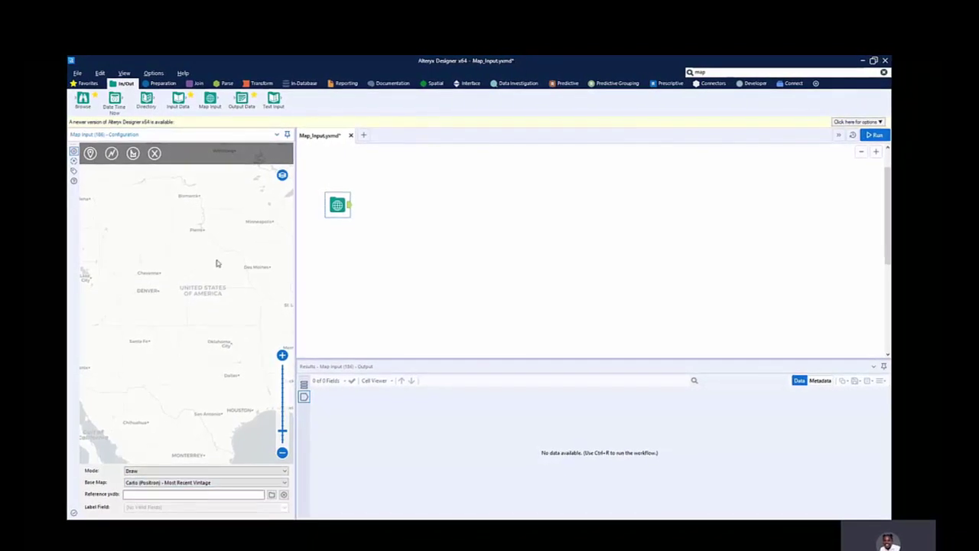
left_click_drag(202, 257, 99, 207)
left_click_drag(222, 214, 69, 237)
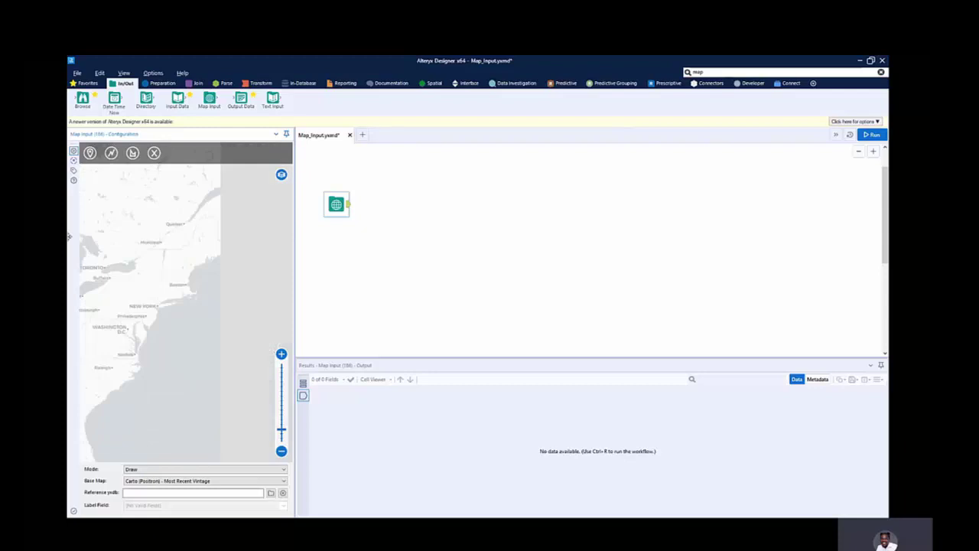
left_click_drag(166, 241, 87, 357)
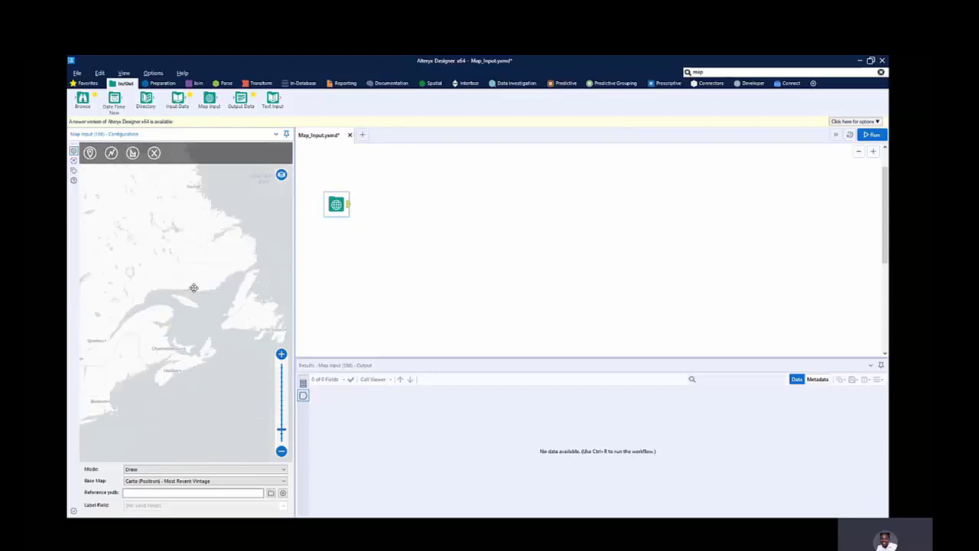
mouse_move(193, 288)
left_mouse_down()
mouse_move(146, 442)
mouse_move(236, 267)
mouse_move(262, 265)
mouse_move(186, 299)
mouse_move(321, 223)
mouse_move(179, 296)
left_mouse_up()
left_click_drag(261, 238, 130, 264)
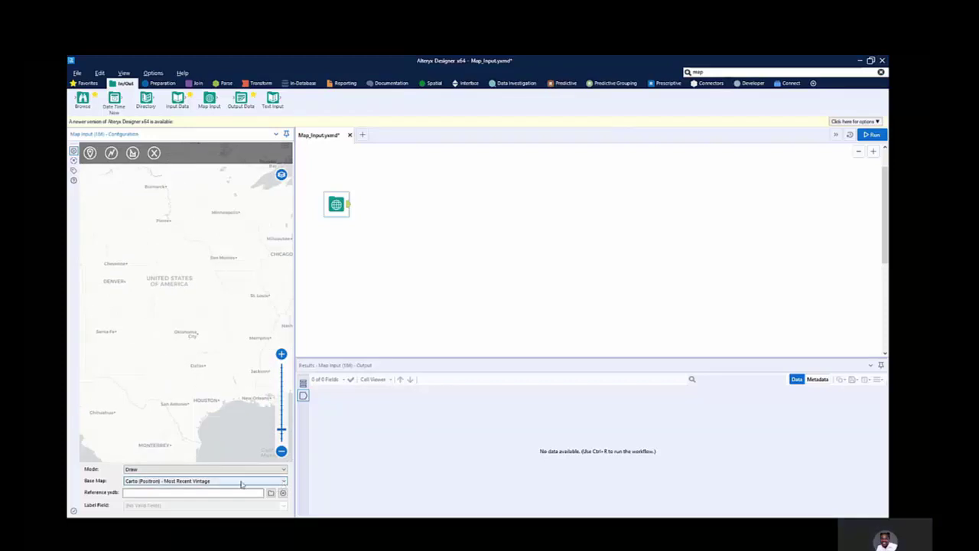
Step: Review the Reference Base Map options among the dataset defaults in the user settings, leaving the settings as they are
left_click(153, 74)
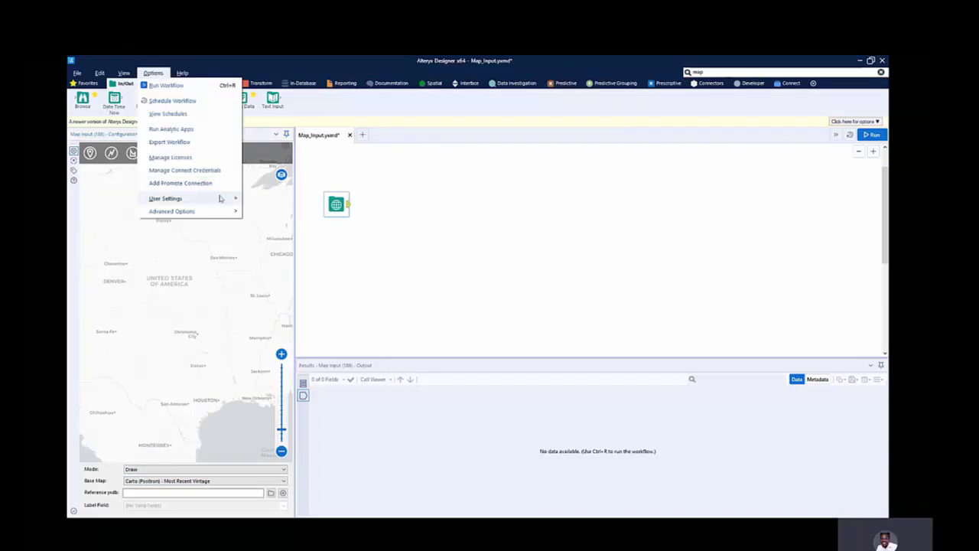
mouse_move(229, 198)
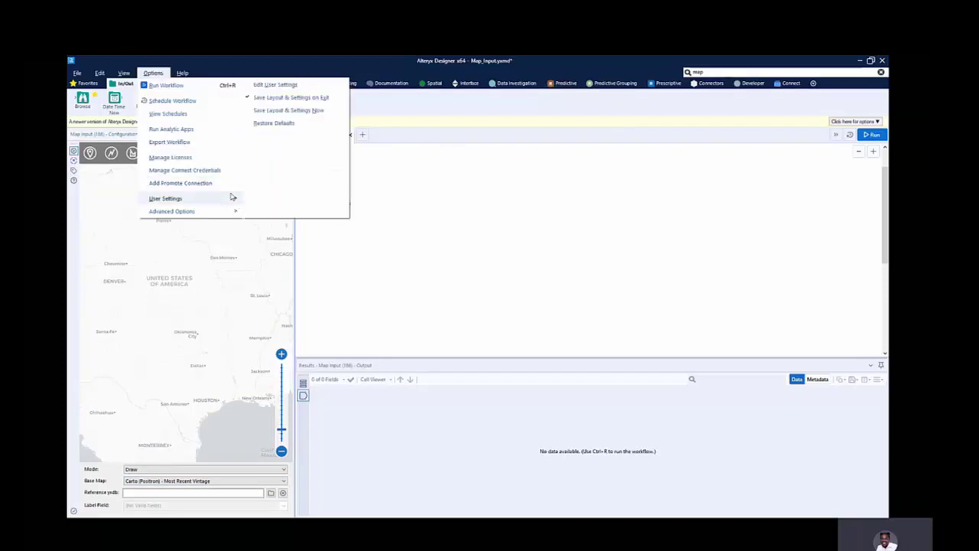
left_click(276, 85)
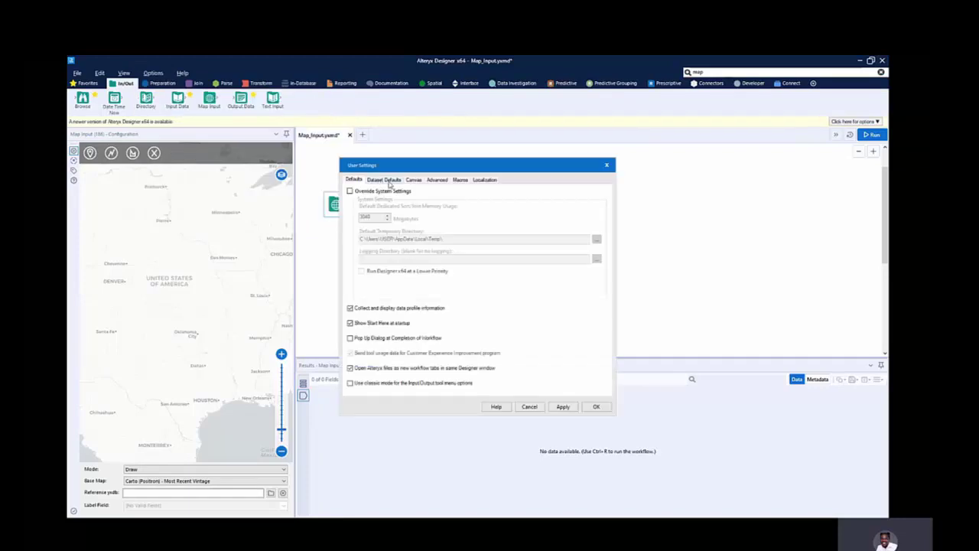
left_click(388, 180)
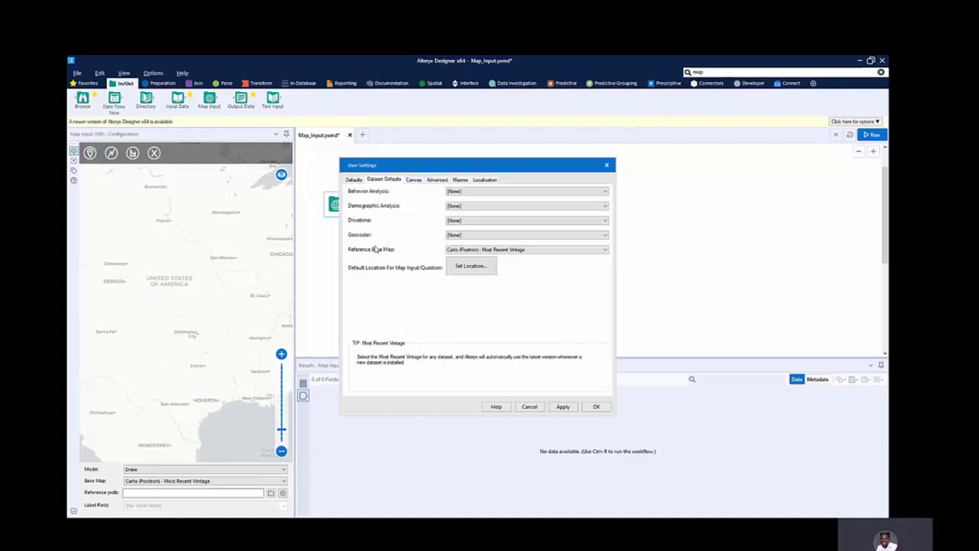
left_click(478, 252)
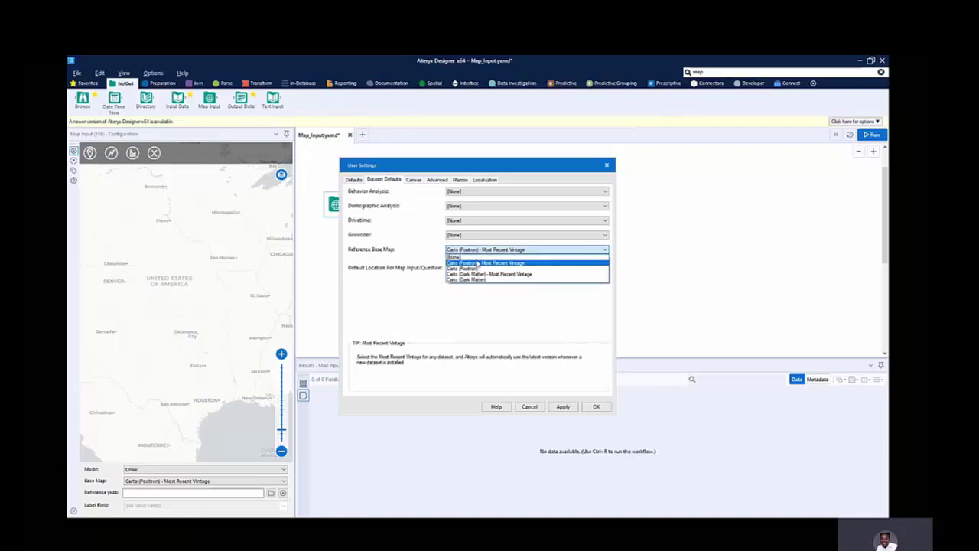
left_click(607, 164)
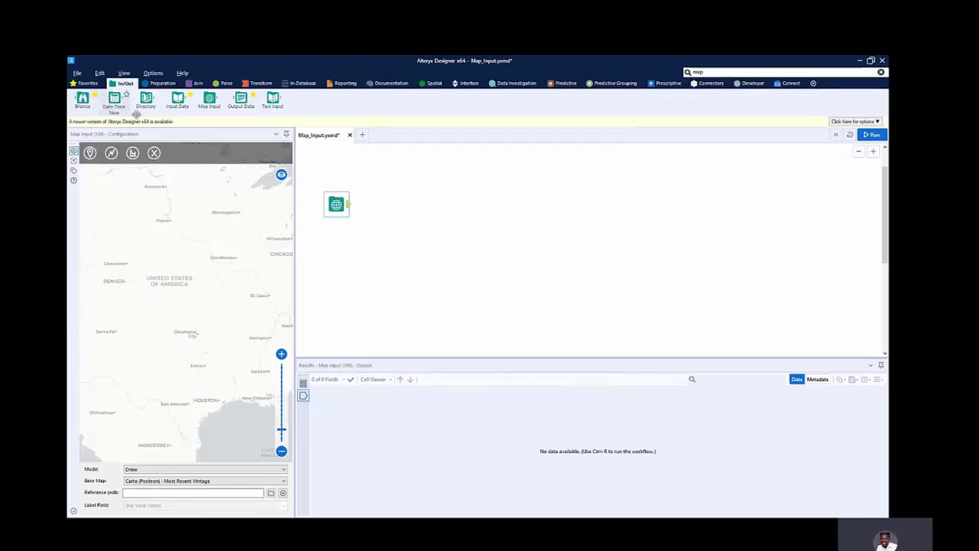
Step: Draw a point at Oklahoma City on the map and save it with the label OK
left_click(111, 153)
left_click(89, 153)
left_click(190, 332)
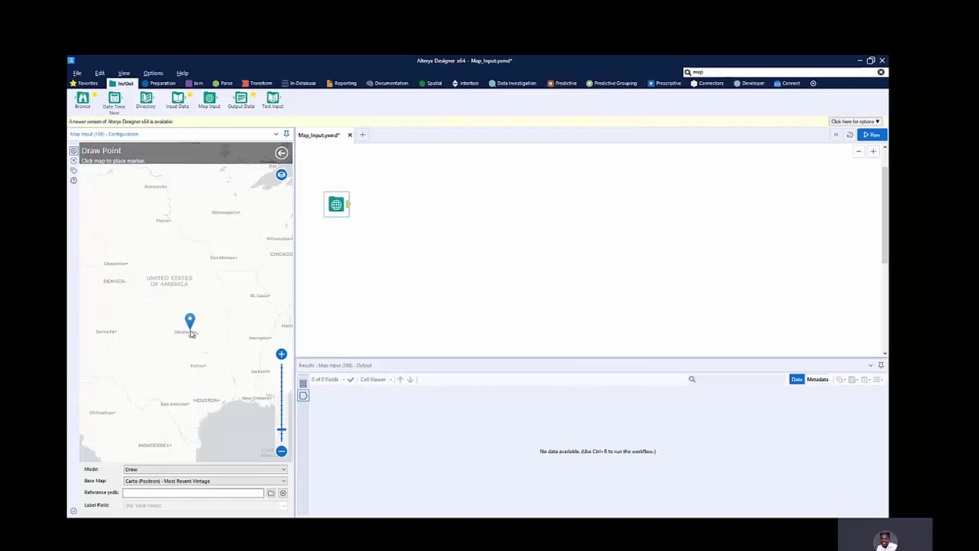
left_click(191, 333)
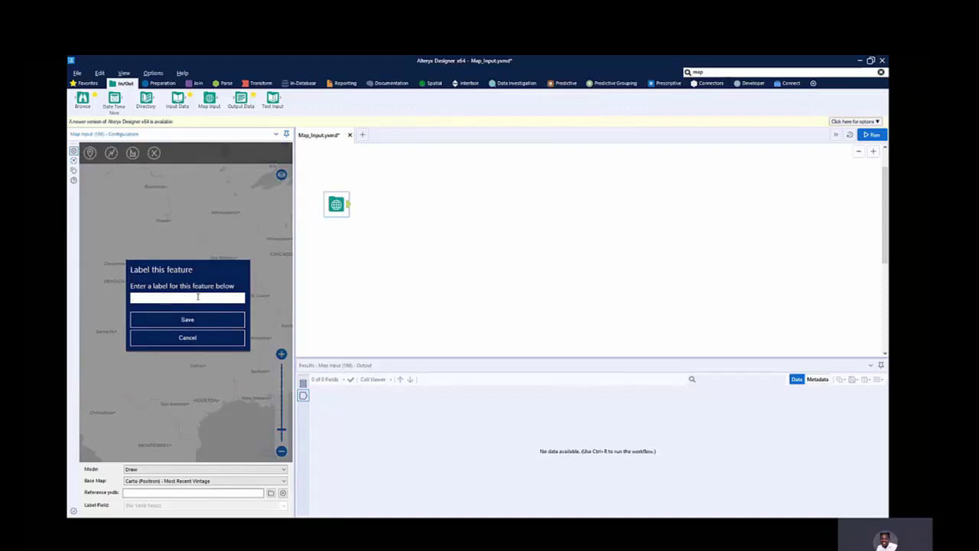
type("OK")
left_click(188, 321)
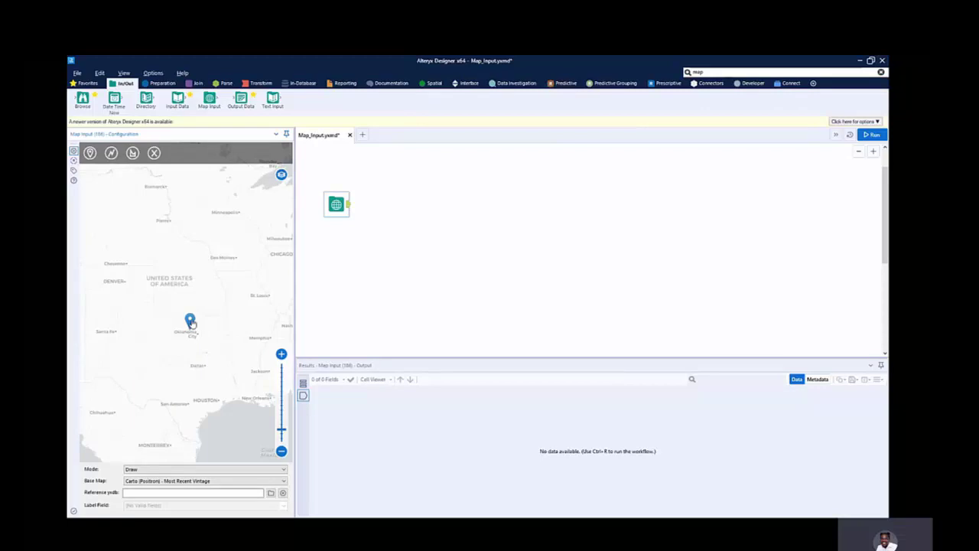
mouse_move(190, 320)
Step: Draw a point at Houston on the map and save it with the label HT
left_click(90, 152)
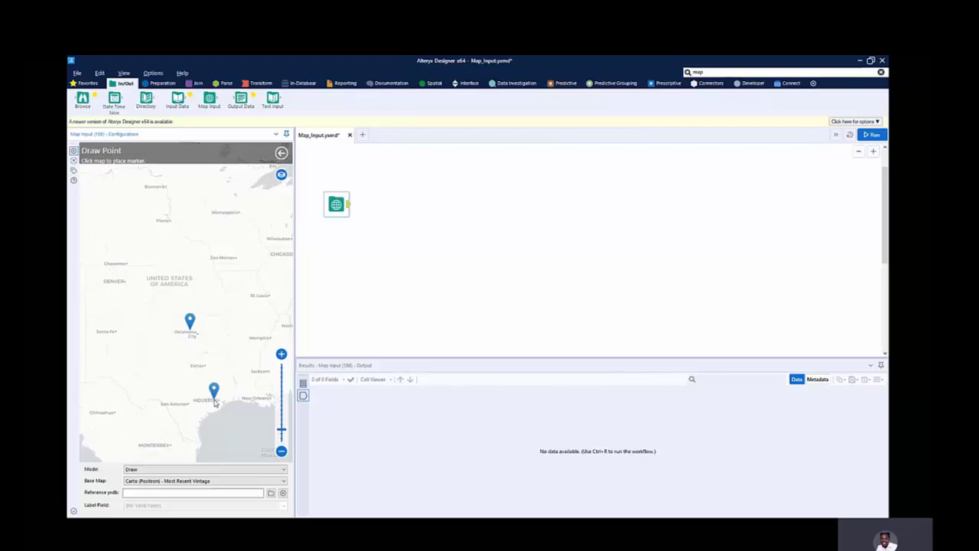
left_click(179, 299)
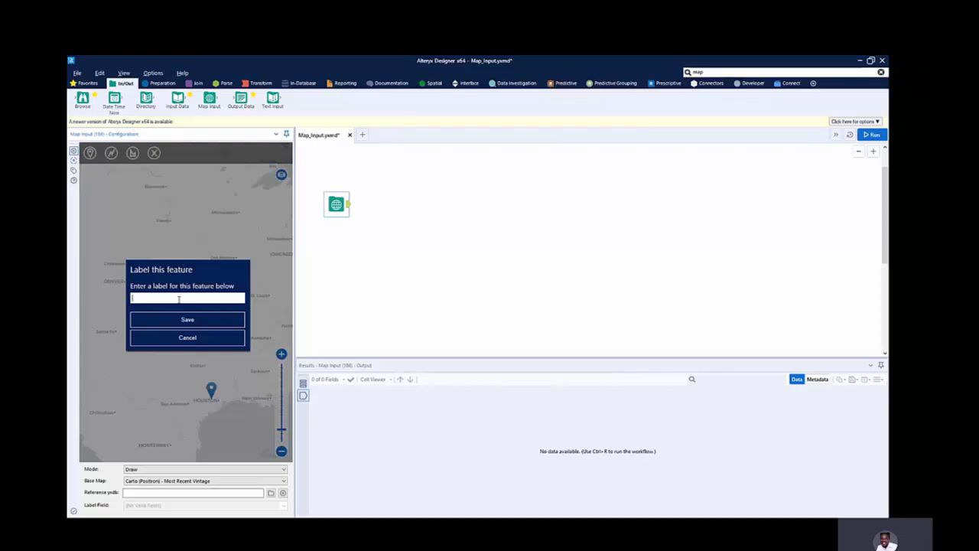
type("Ht")
key("BackSpace")
key("BackSpace")
type("HT")
left_click(186, 322)
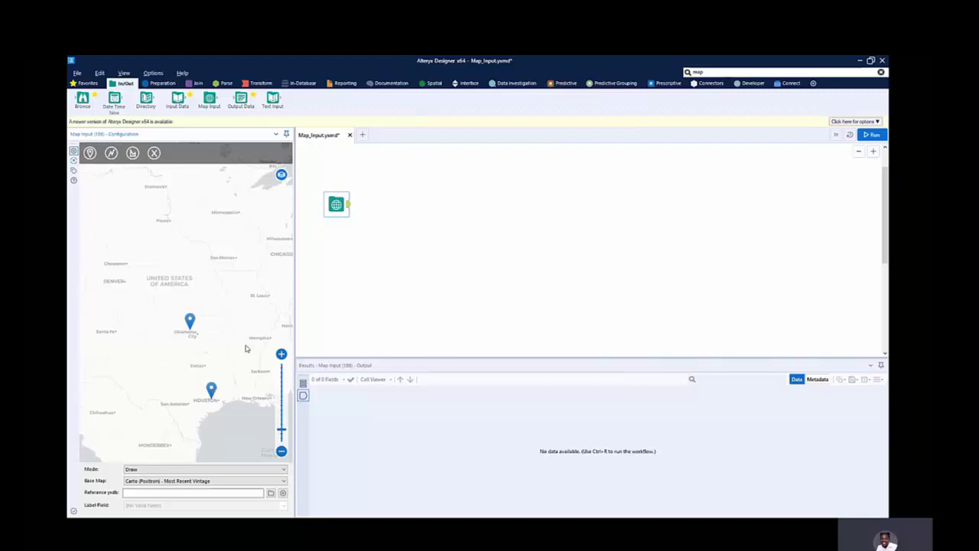
Step: Draw a point at Dallas on the map and save it with the label DA
left_click_drag(283, 434, 281, 425)
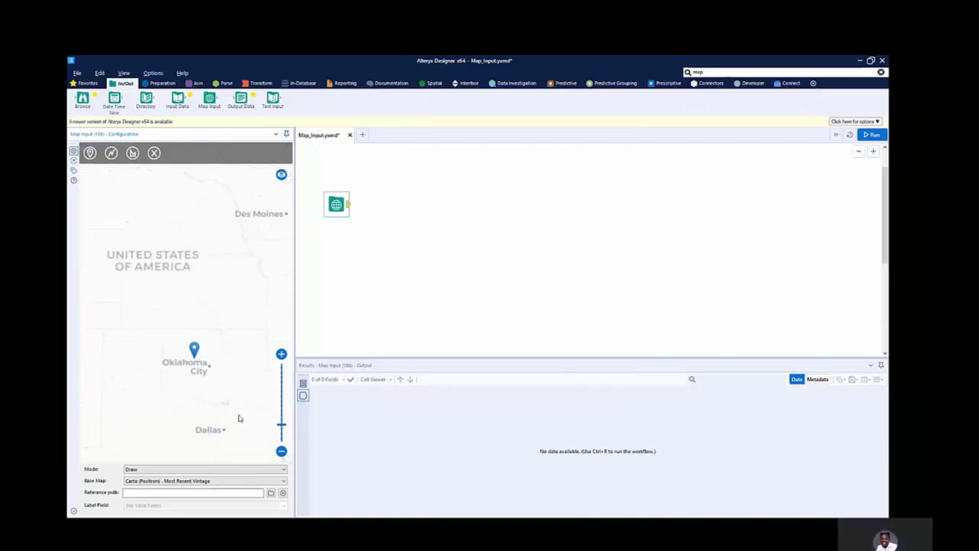
mouse_move(222, 409)
left_mouse_down()
mouse_move(221, 330)
mouse_move(183, 335)
left_mouse_up()
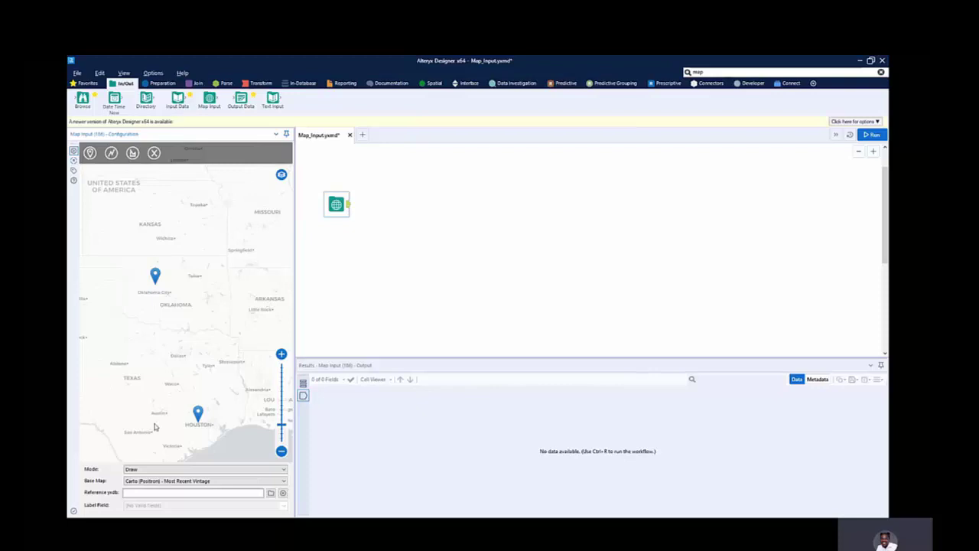
mouse_move(168, 394)
left_mouse_down()
mouse_move(135, 384)
mouse_move(241, 396)
mouse_move(143, 374)
left_mouse_up()
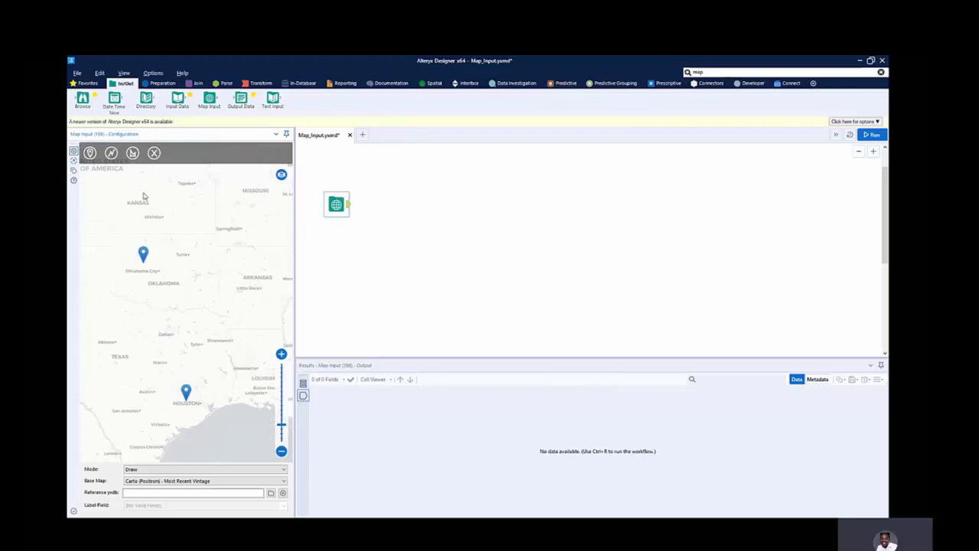
left_click(90, 152)
left_click(219, 353)
mouse_move(220, 356)
left_mouse_down()
mouse_move(191, 352)
mouse_move(166, 332)
left_mouse_up()
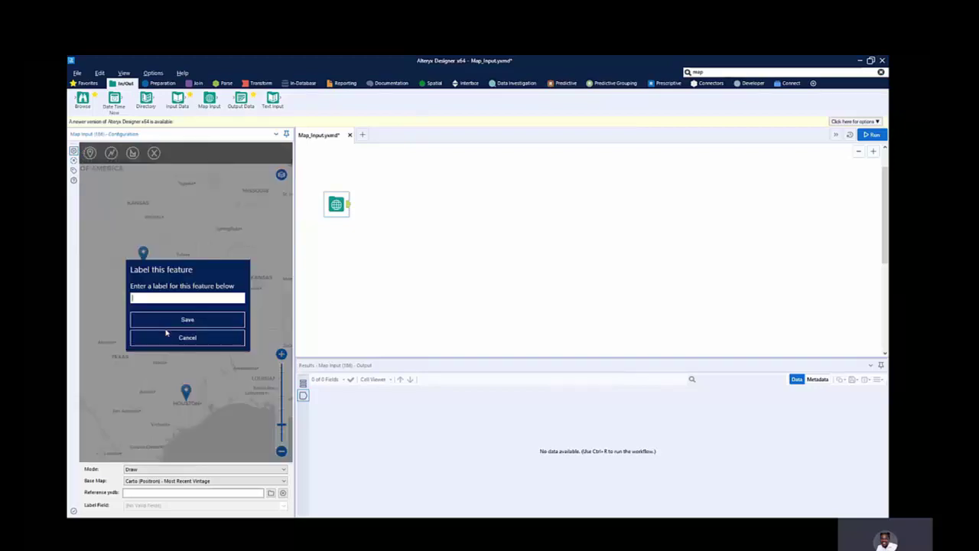
type("DA")
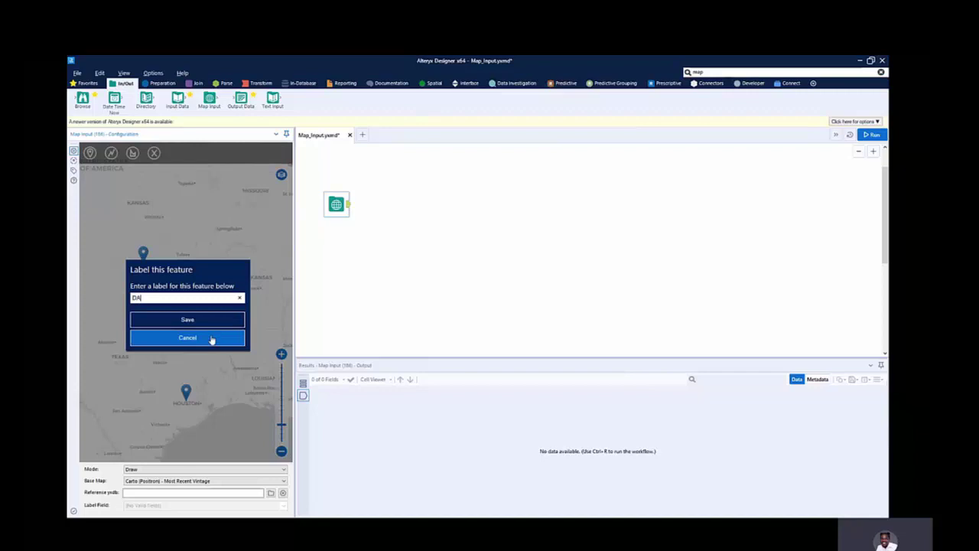
left_click(204, 321)
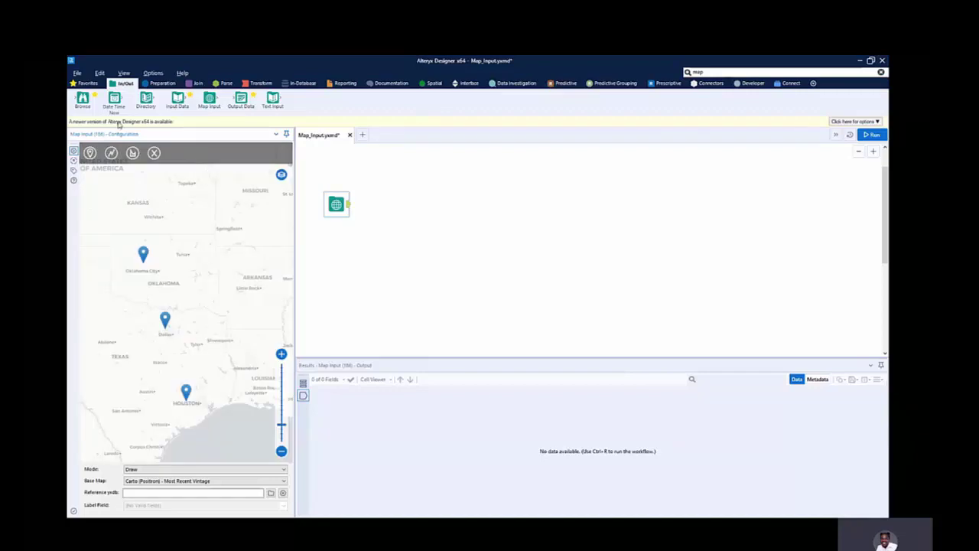
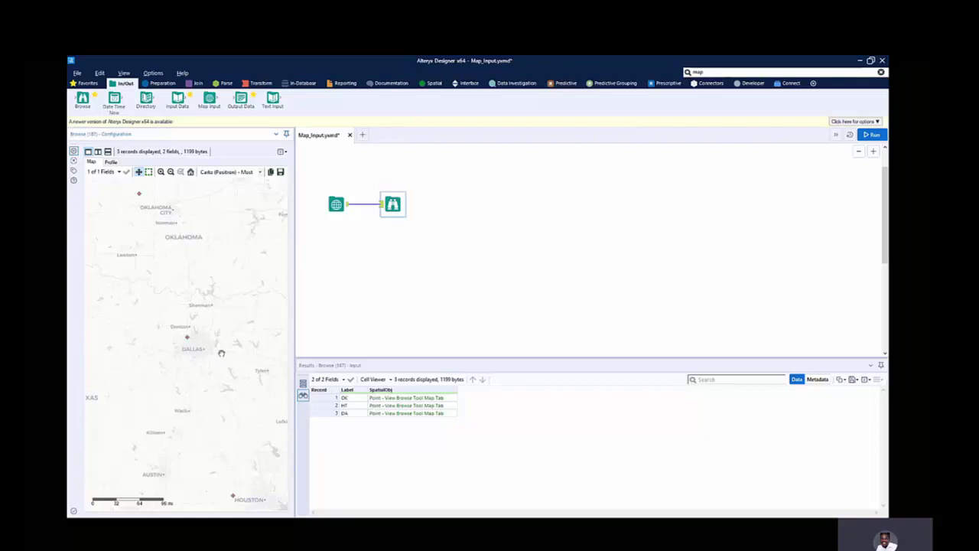
Step: Look over the plotted city points on the Browse tool's map and switch its base map to Carto (Dark Matter) - Most Recent Vintage
left_click_drag(222, 353, 191, 398)
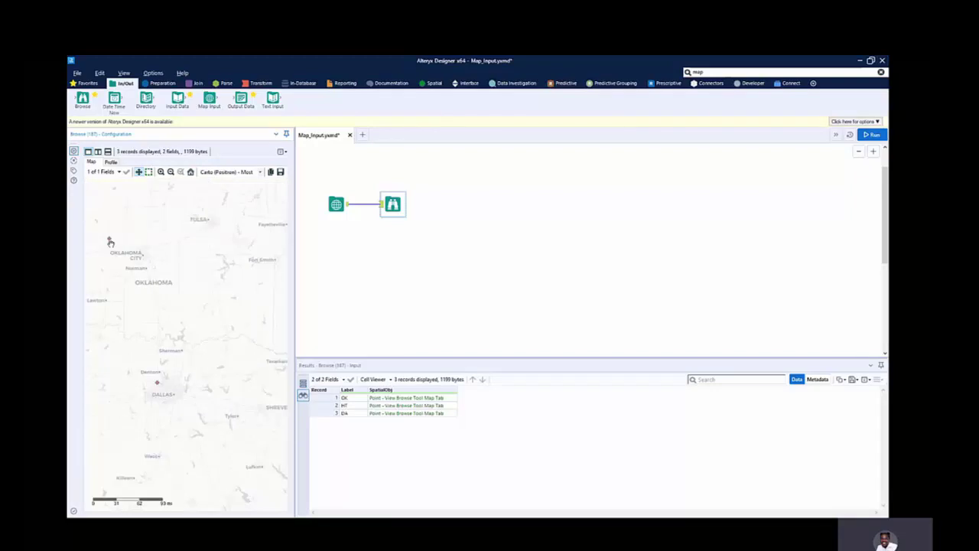
left_click_drag(204, 360, 87, 366)
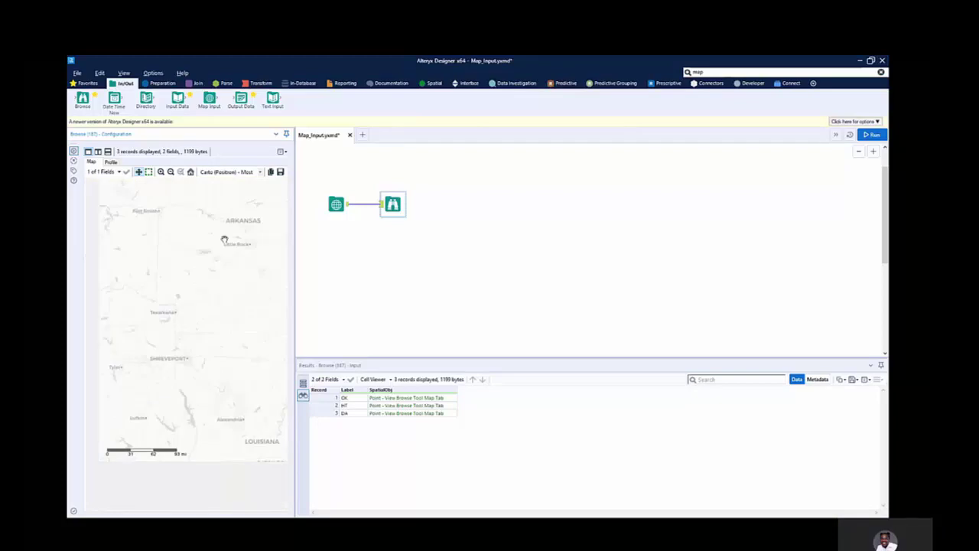
left_click_drag(225, 239, 203, 374)
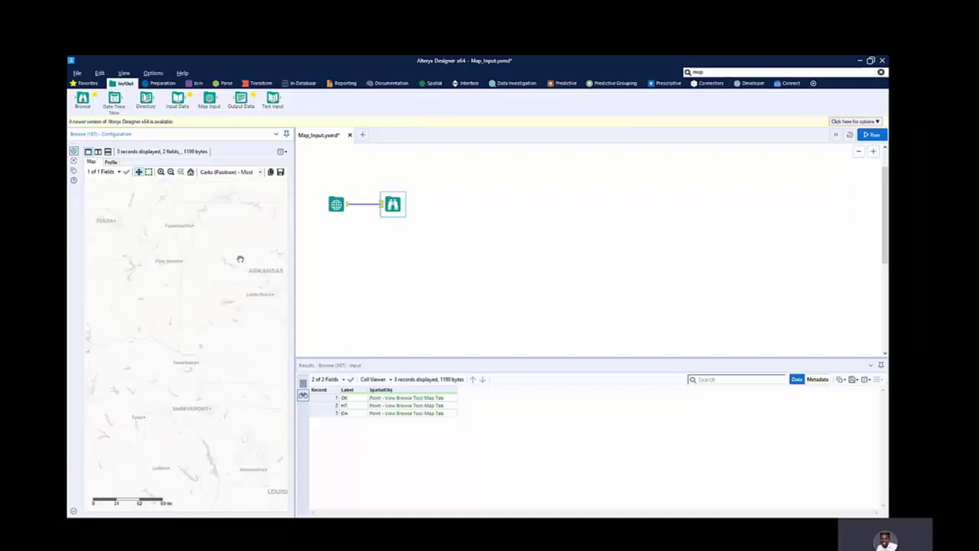
left_click_drag(187, 321, 245, 344)
left_click(260, 173)
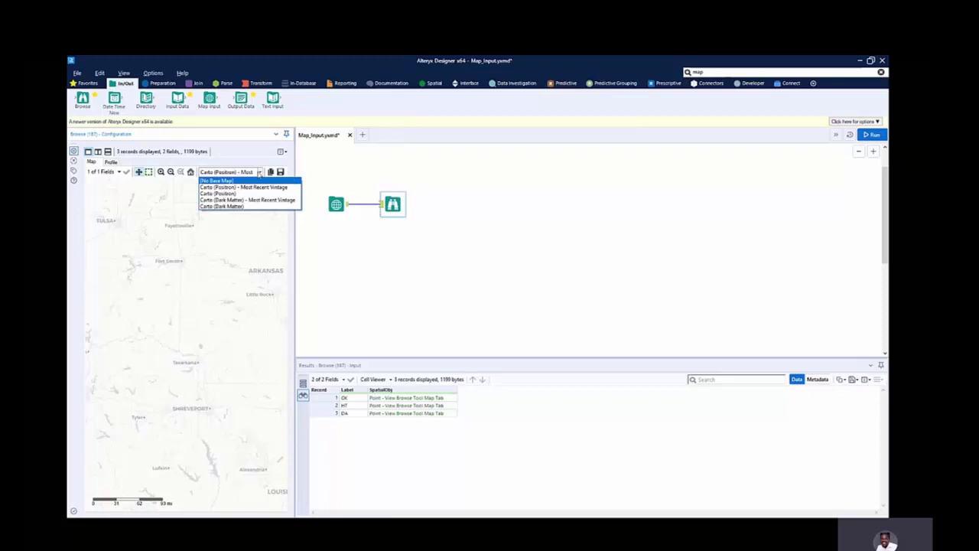
left_click(263, 202)
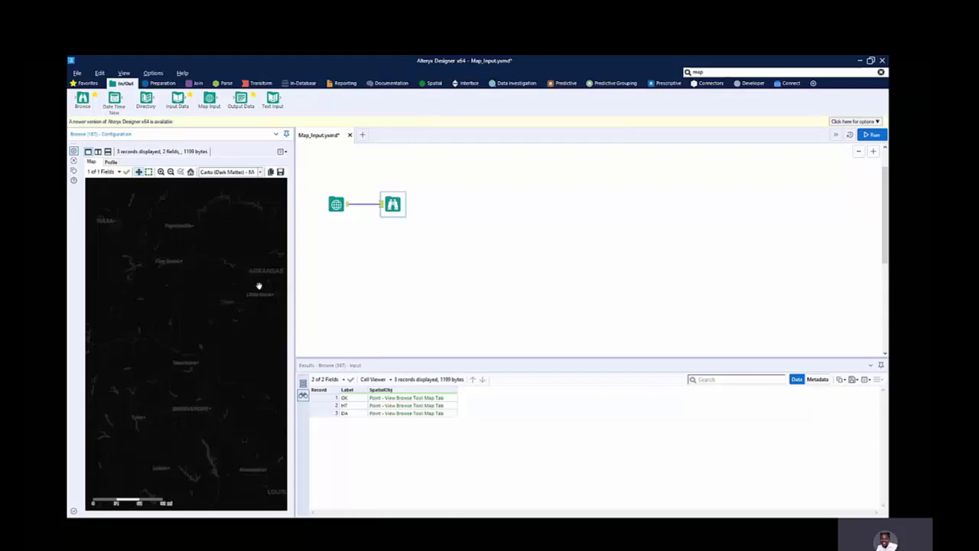
left_click_drag(197, 349, 213, 298)
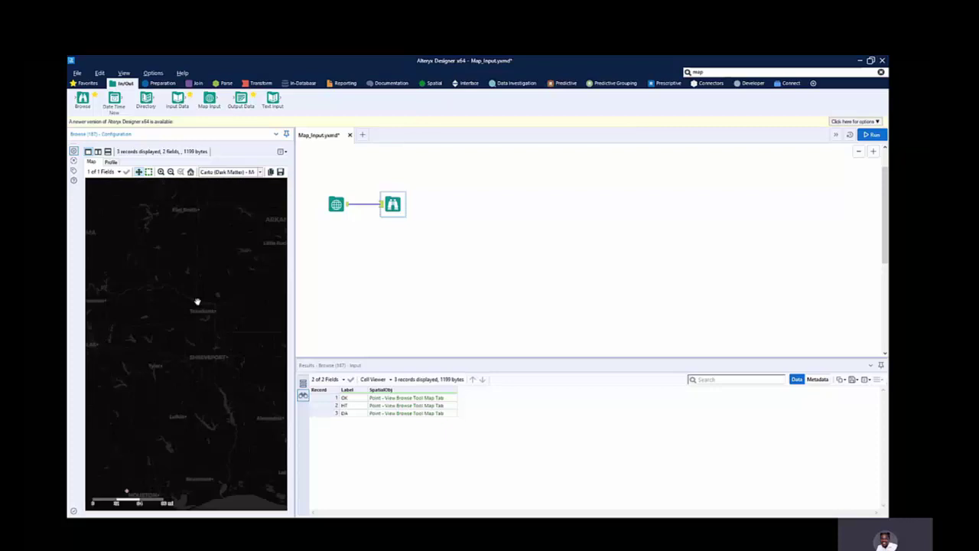
left_click_drag(158, 339, 168, 267)
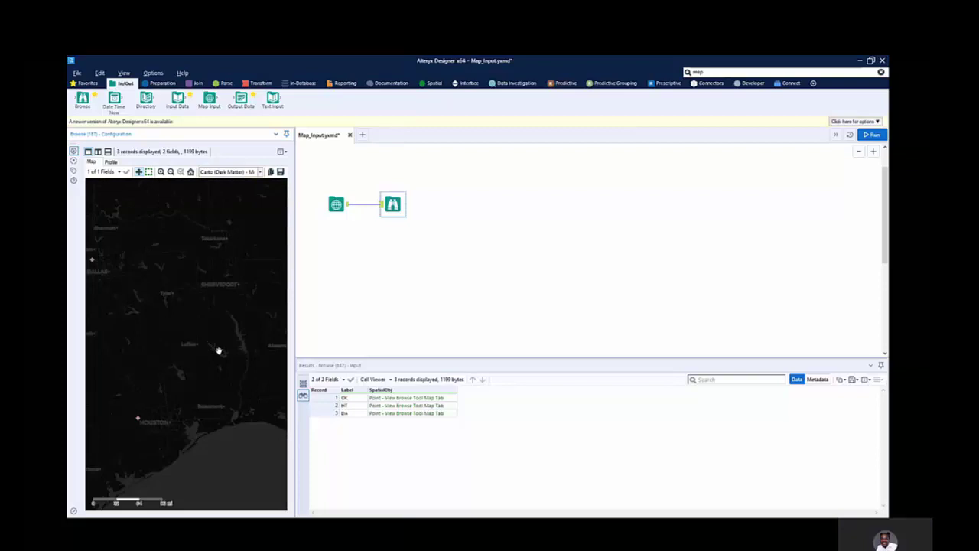
left_click_drag(223, 350, 254, 345)
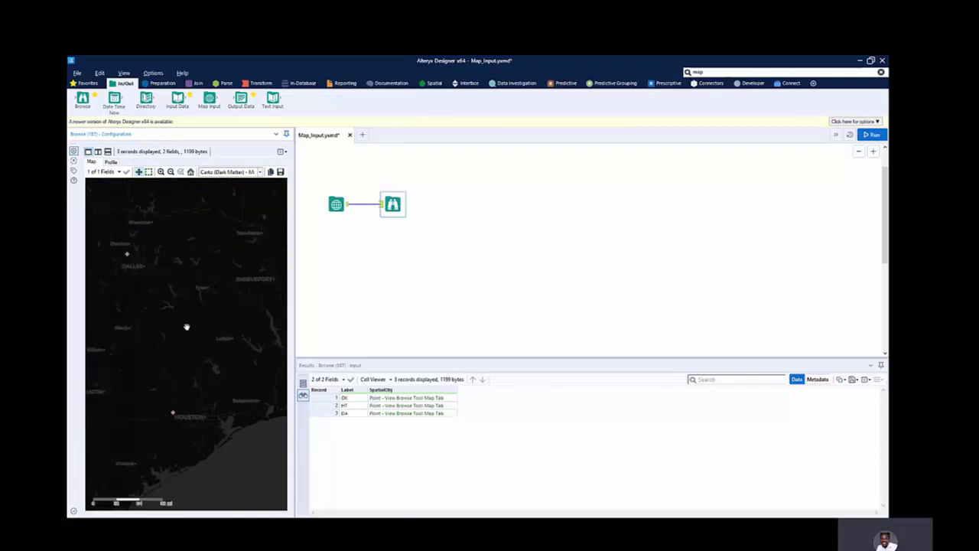
left_click_drag(186, 327, 246, 305)
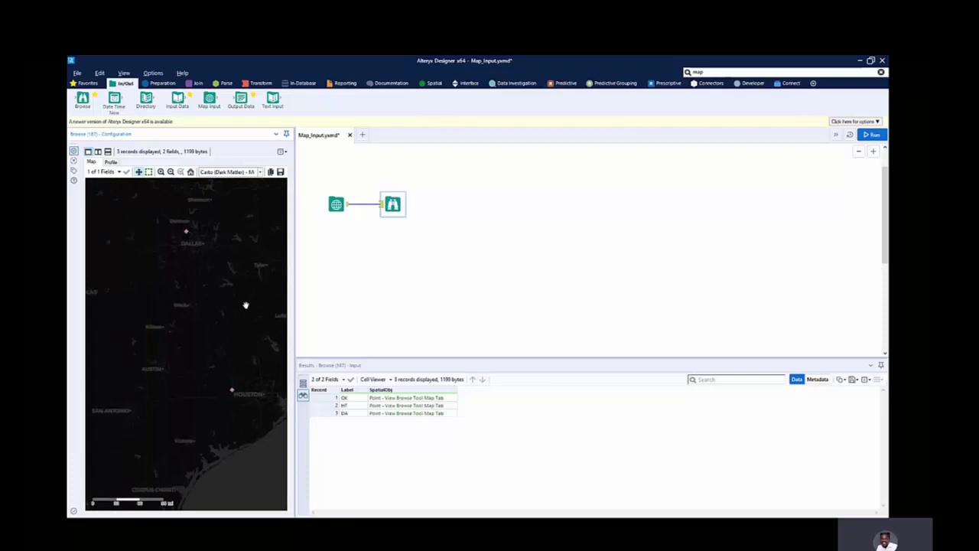
left_click_drag(198, 344, 241, 318)
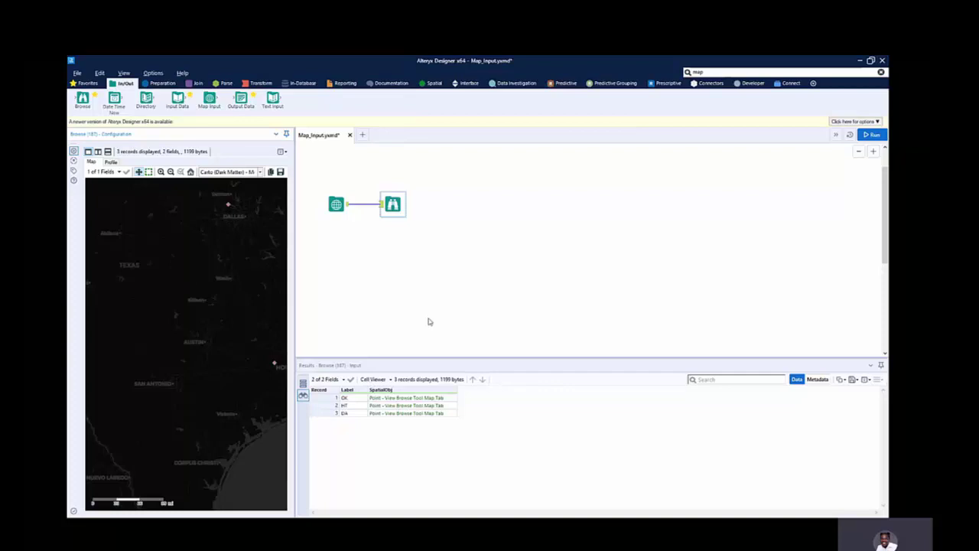
Step: Delete the DA, OK and HT points from the Map Input tool's map
left_click(336, 204)
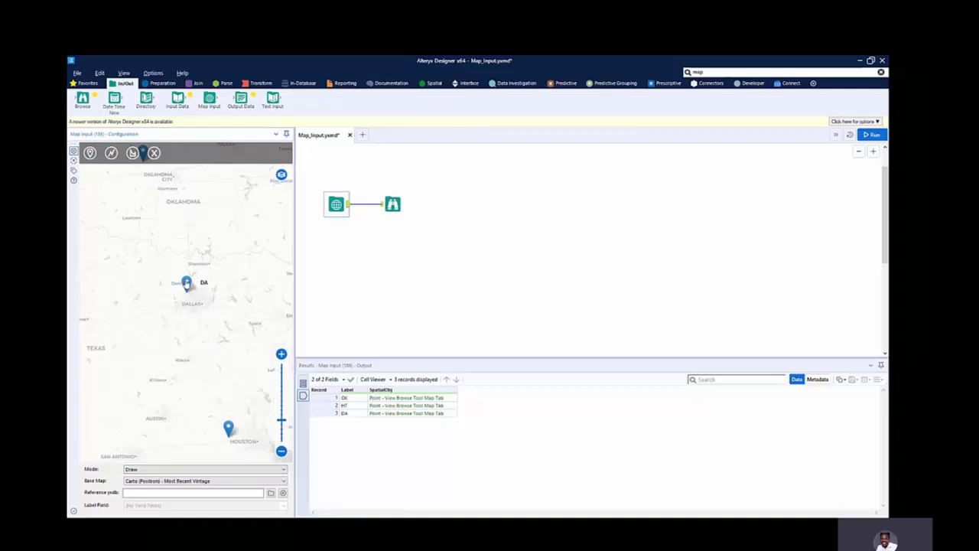
left_click(187, 284)
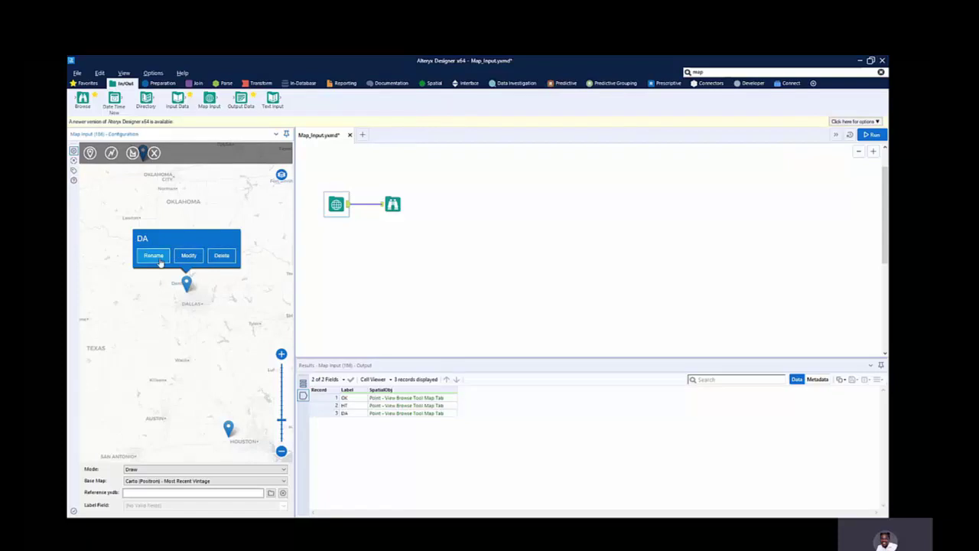
left_click(230, 259)
left_click_drag(229, 329, 317, 224)
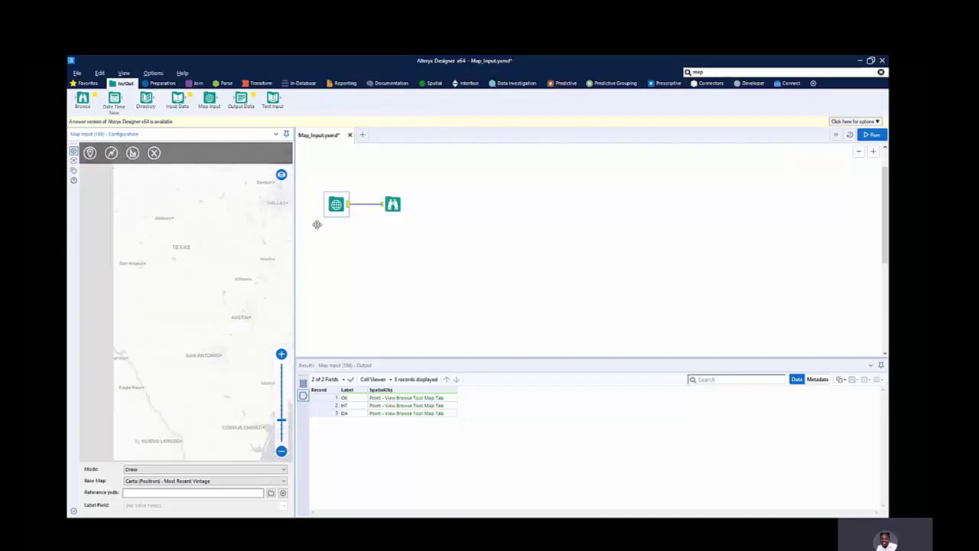
left_click_drag(260, 240, 162, 375)
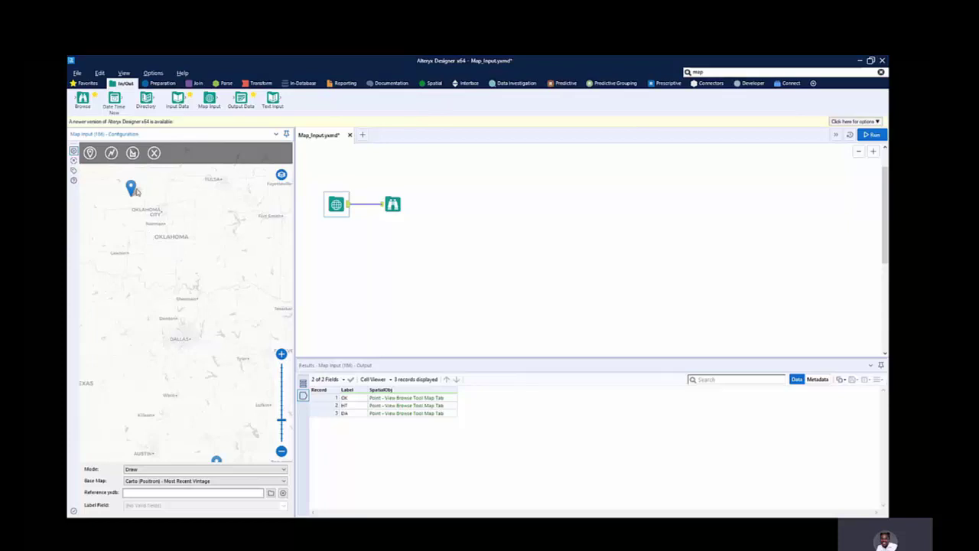
left_click(131, 188)
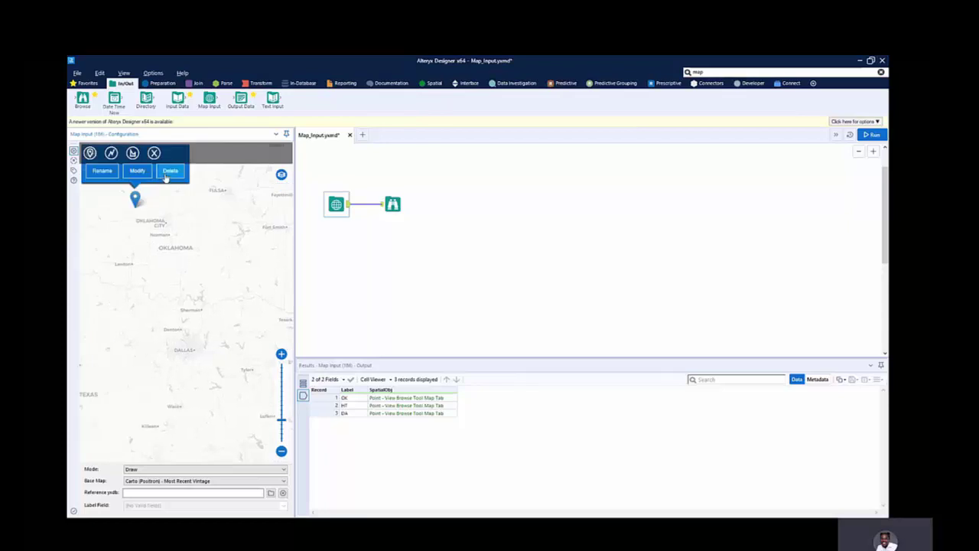
left_click(168, 172)
left_click_drag(199, 375, 153, 260)
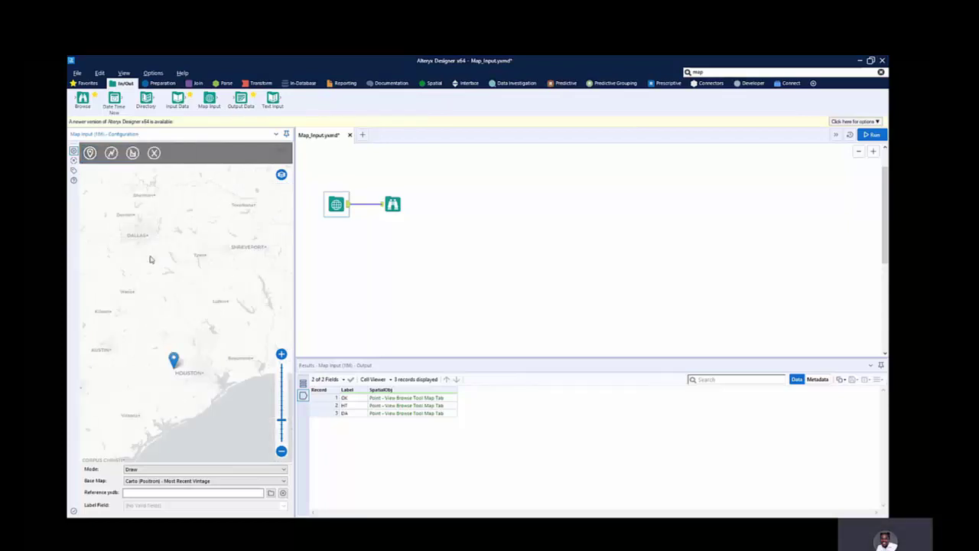
left_click(172, 358)
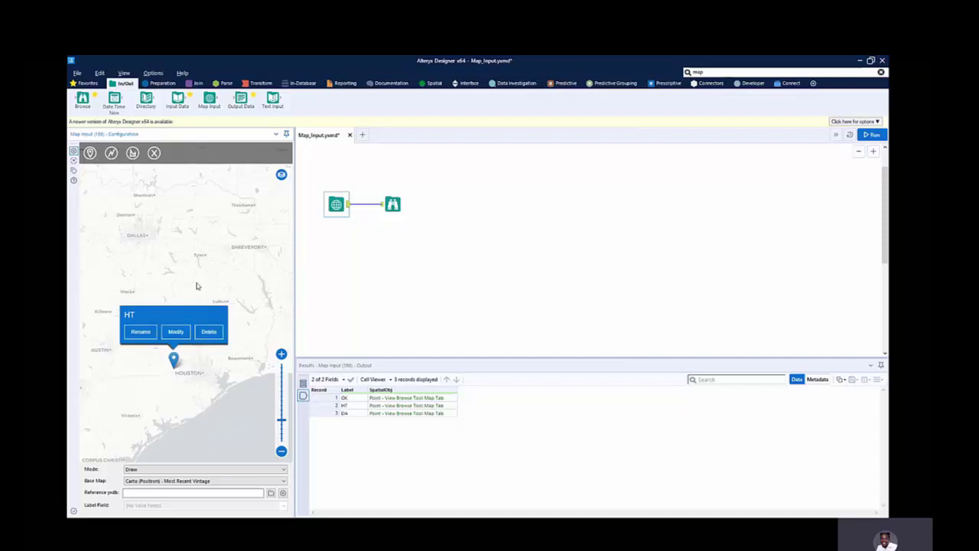
left_click(210, 332)
left_click_drag(180, 322, 241, 330)
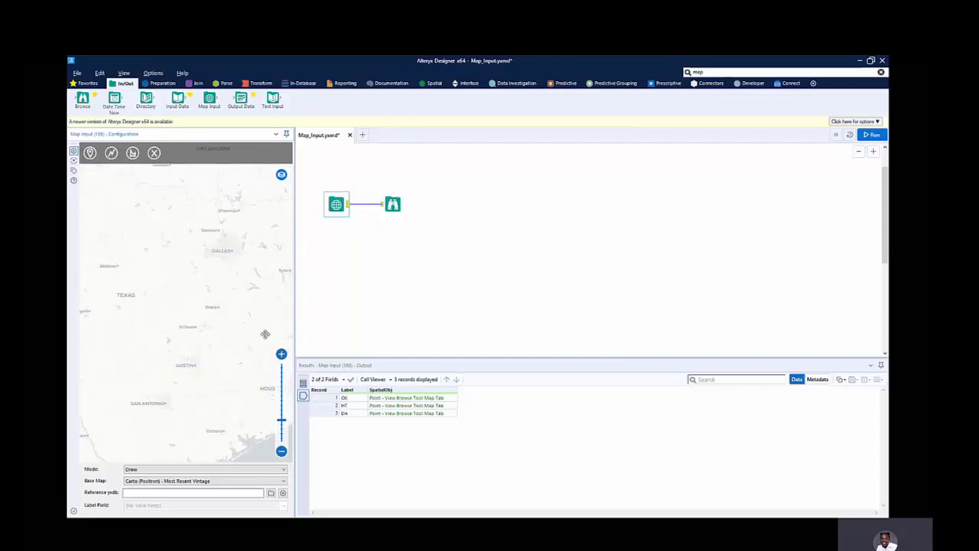
left_click(112, 153)
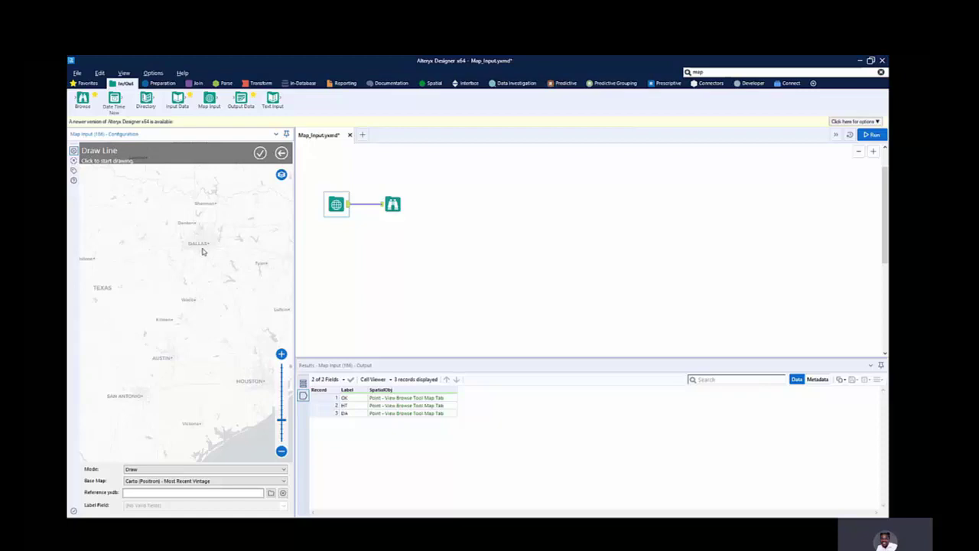
left_click(202, 249)
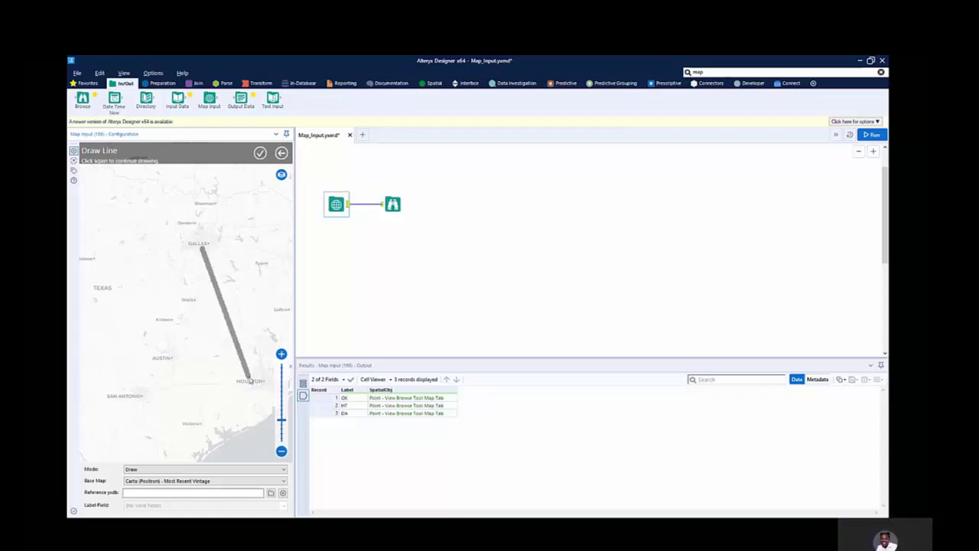
left_click(256, 380)
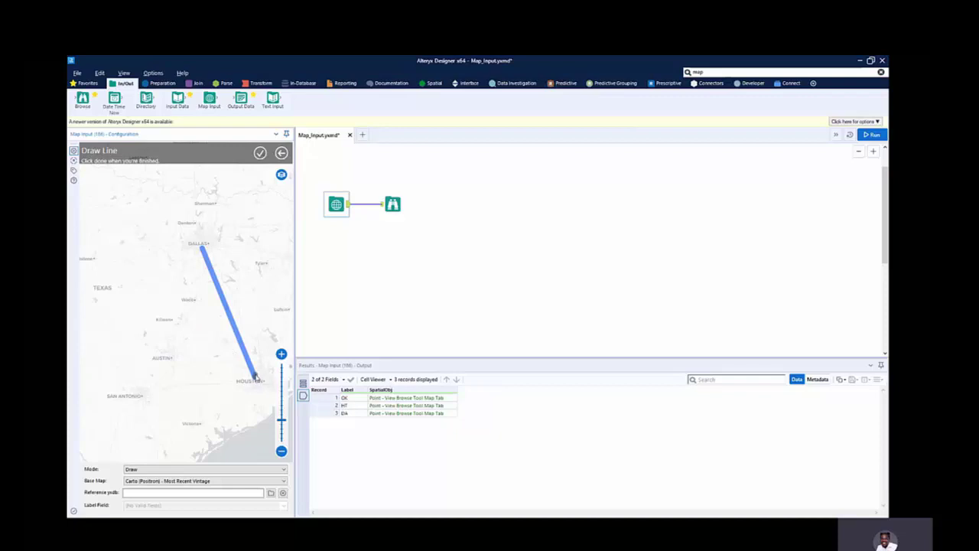
key("Escape")
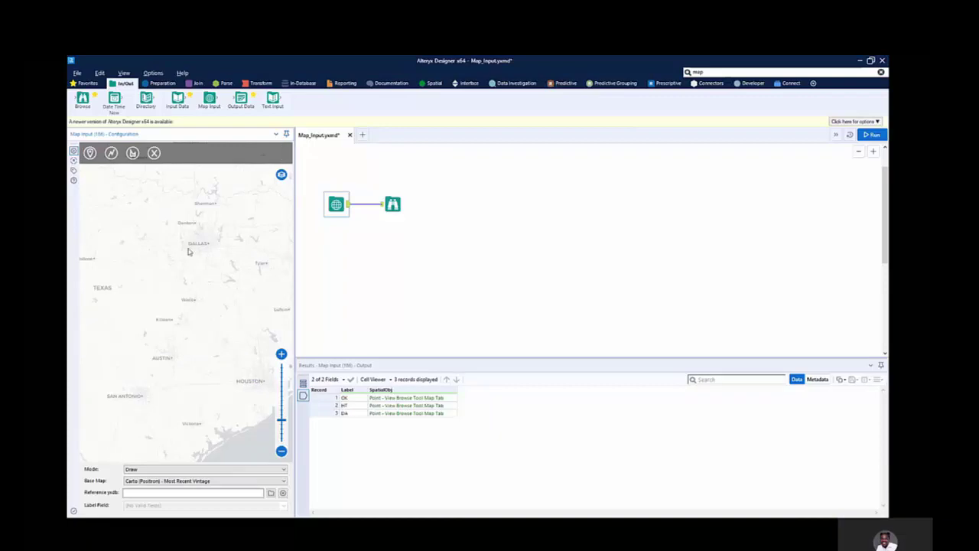
Step: Draw a straight line from Dallas to Houston on the map and save it with the label DA-HT
left_click(111, 153)
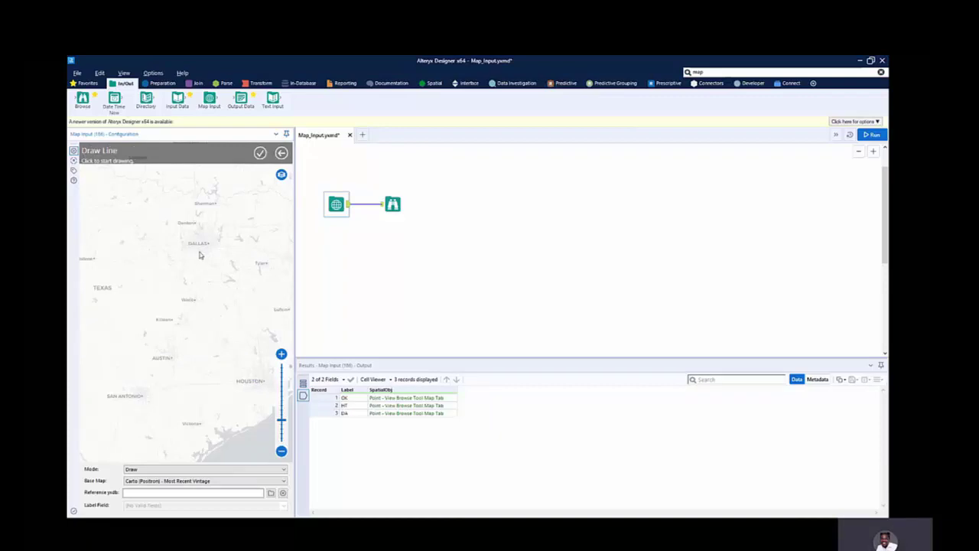
left_click(197, 251)
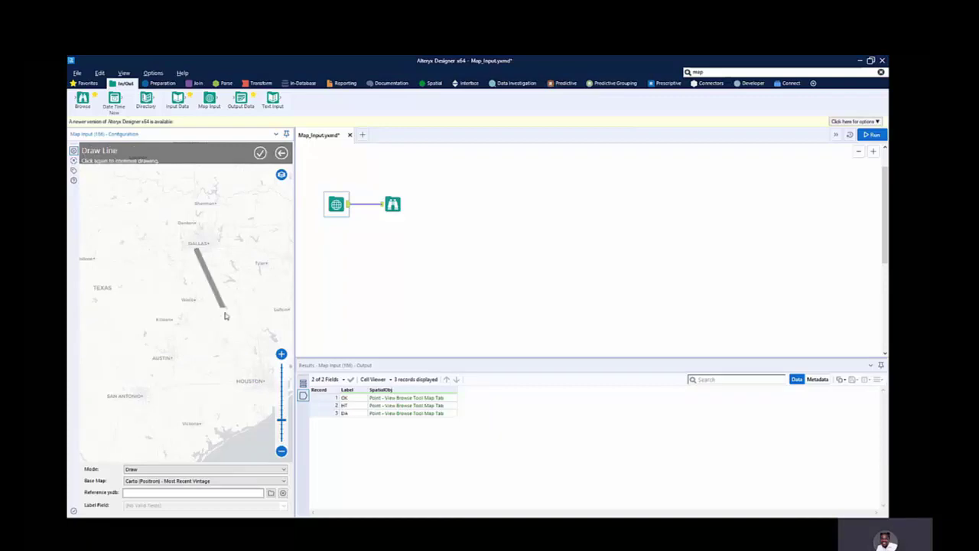
left_click(253, 381)
left_click(253, 381)
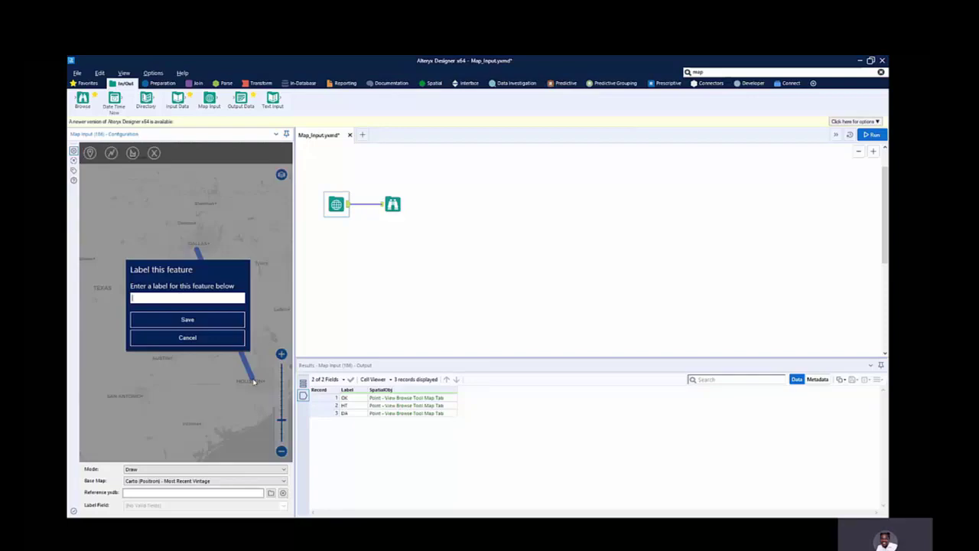
left_click(163, 298)
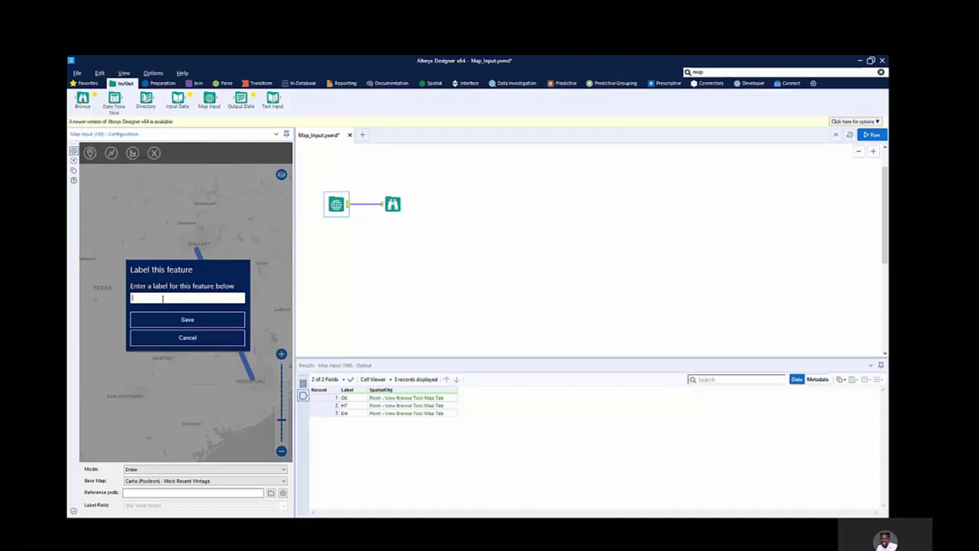
type("Dalla")
key("BackSpace")
key("BackSpace")
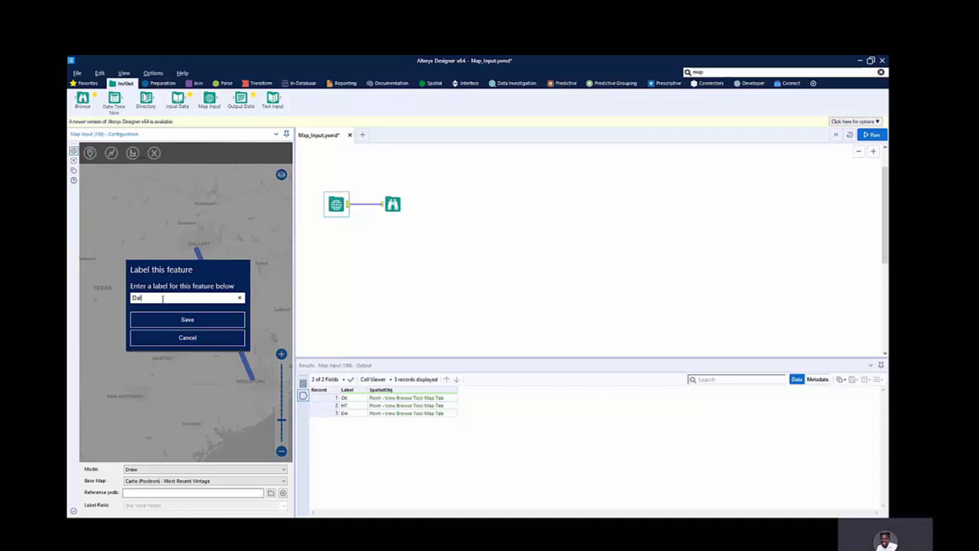
key("BackSpace")
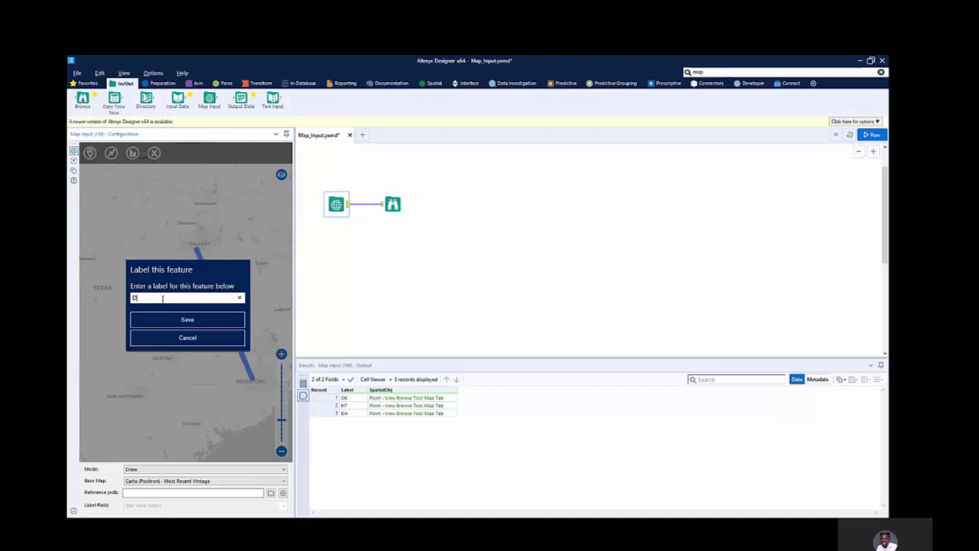
type("A-HT")
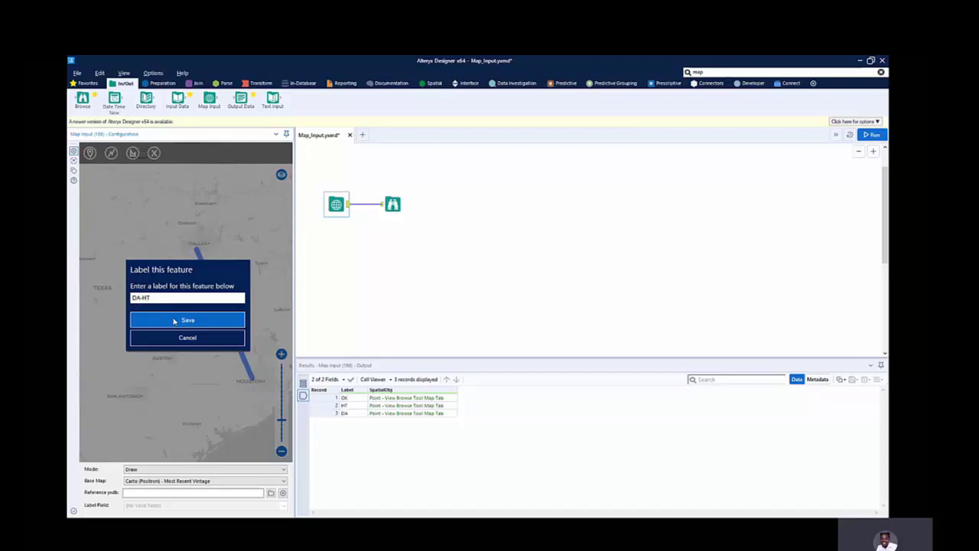
left_click(175, 321)
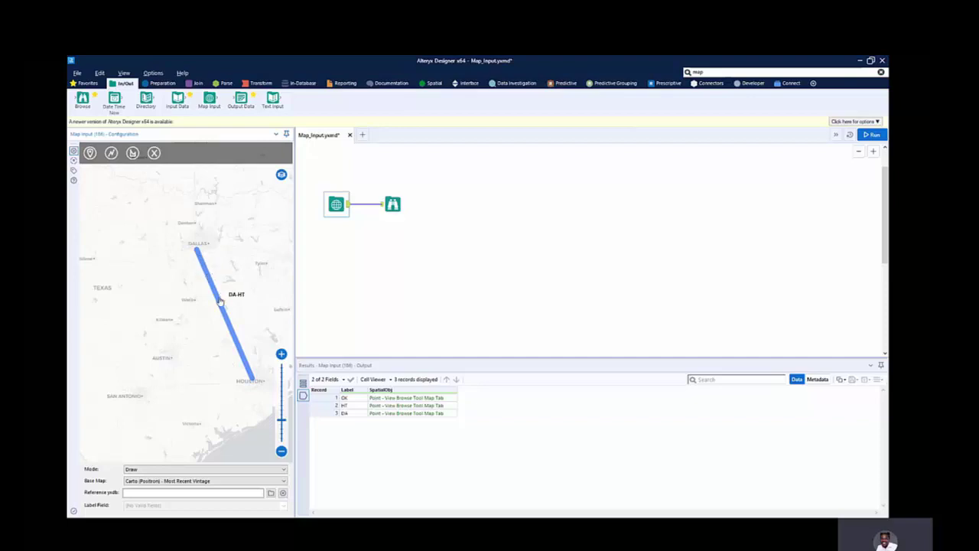
Step: Draw a multi-segment line from the Texas label through Dallas, Austin and near Victoria to San Antonio, and save it with the label A long walk
left_click(112, 153)
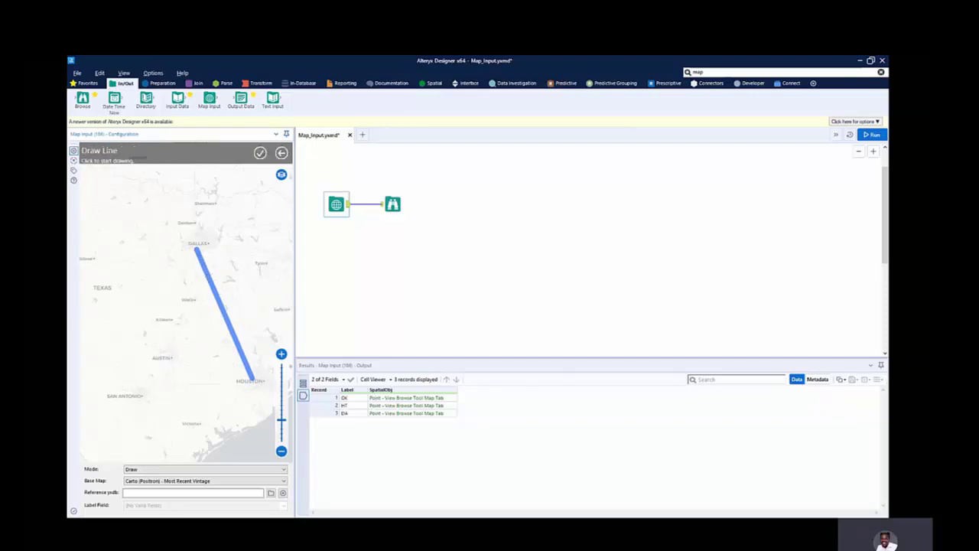
left_click(106, 288)
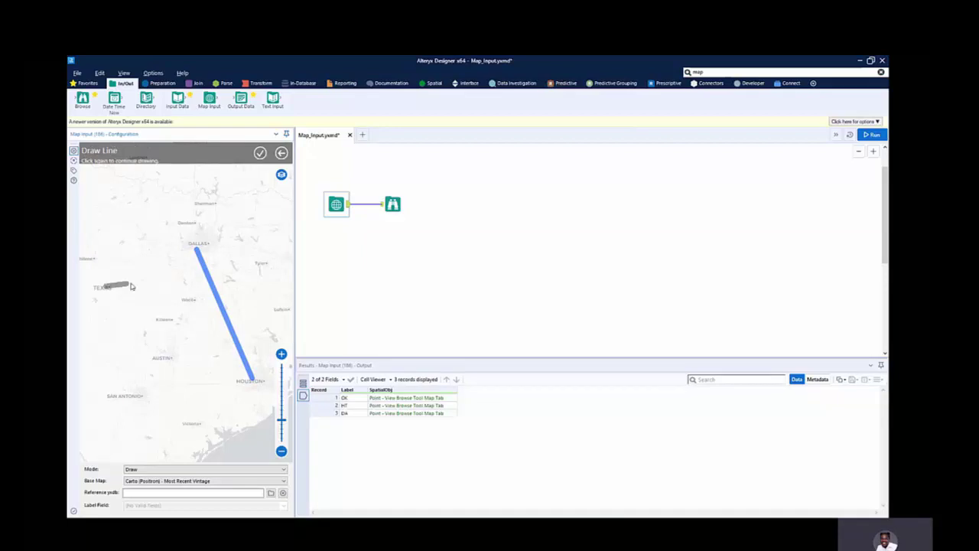
left_click(190, 247)
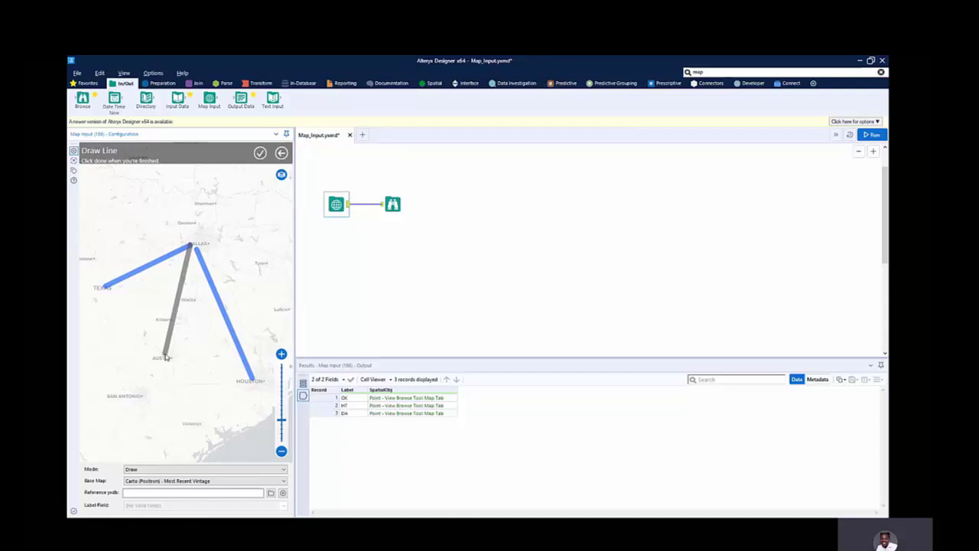
left_click(166, 357)
left_click(191, 416)
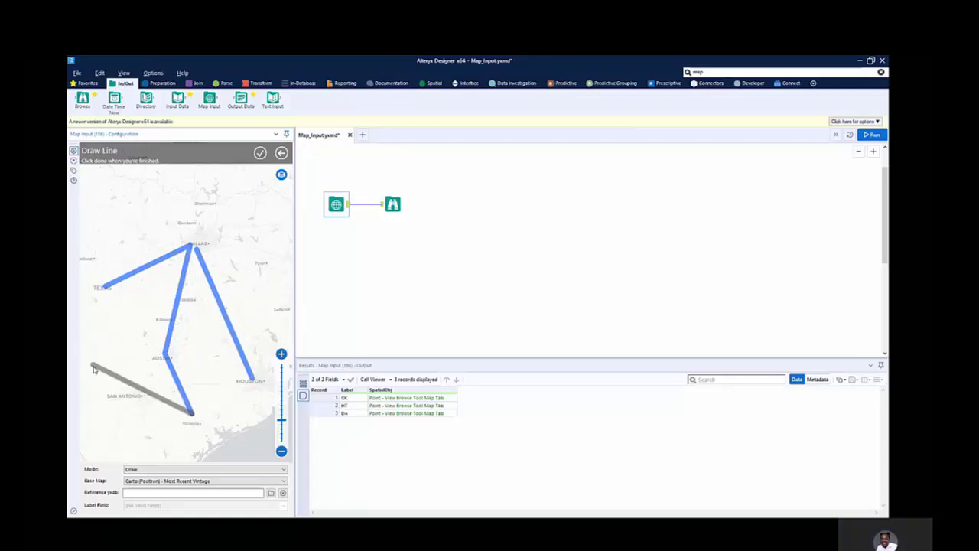
left_click(123, 401)
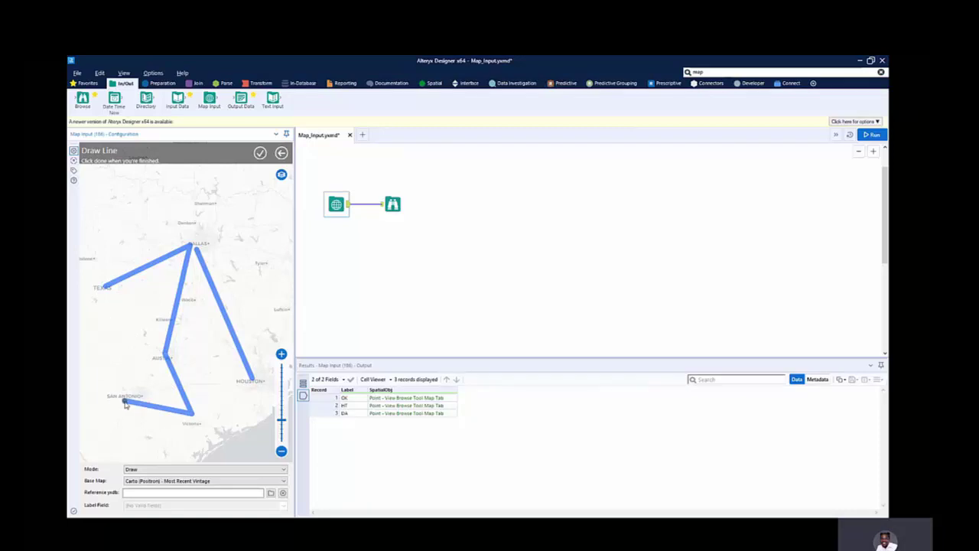
left_click(126, 404)
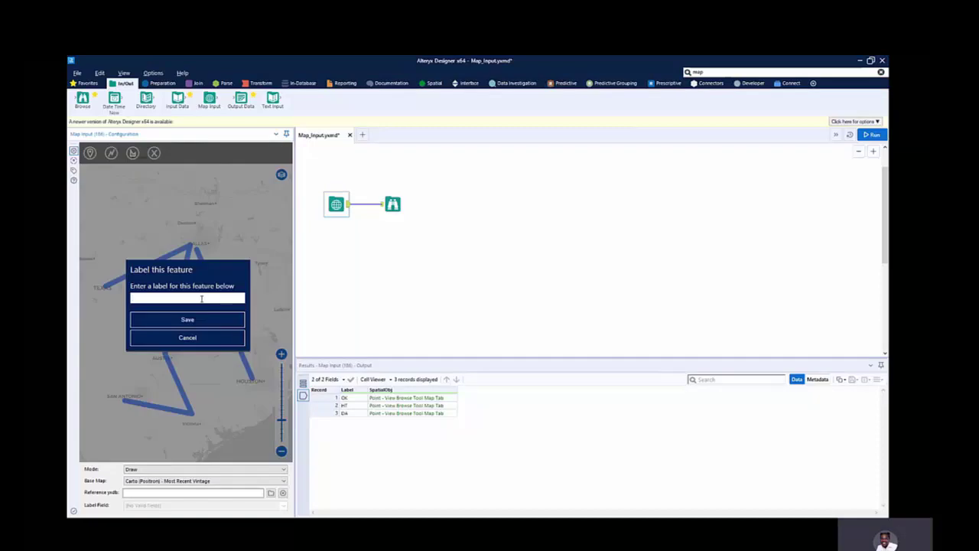
type("A long walk")
left_click(217, 321)
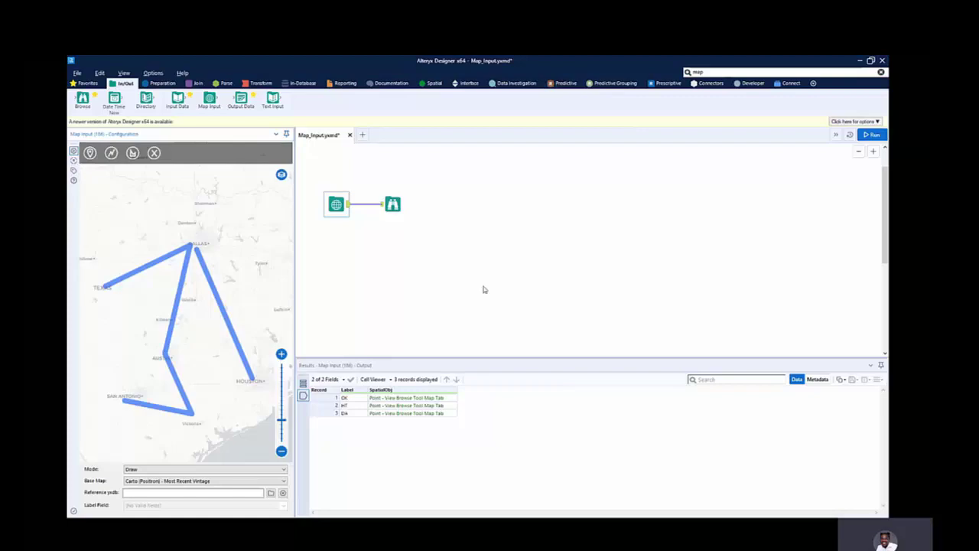
Step: Run the workflow to output the two lines, and set the Map Input tool's base map to Carto (Dark Matter) - Most Recent Vintage
left_click(873, 135)
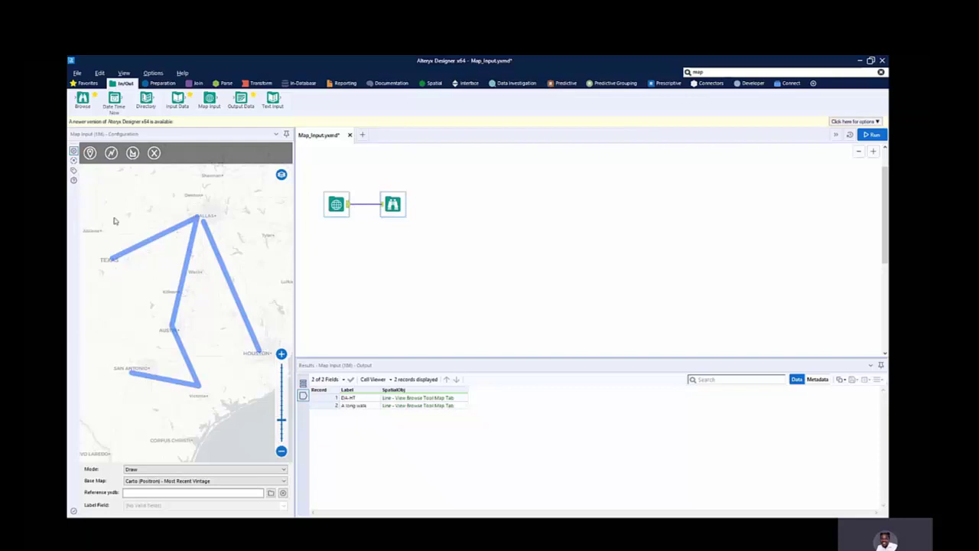
mouse_move(228, 290)
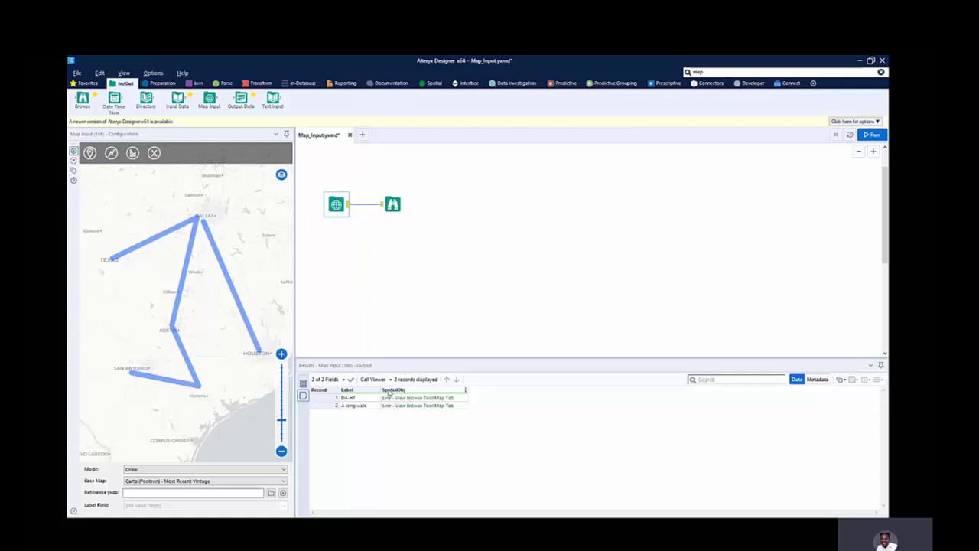
left_click(279, 481)
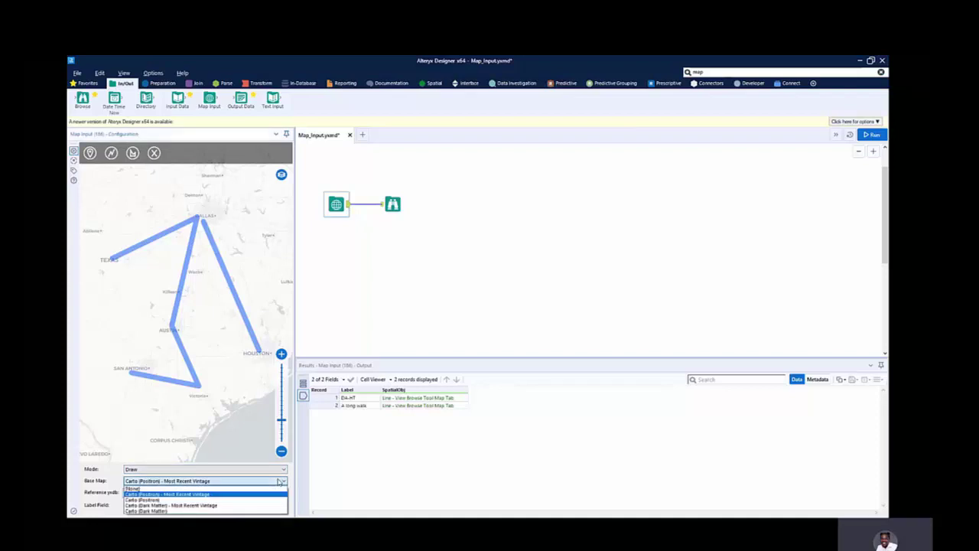
left_click(239, 505)
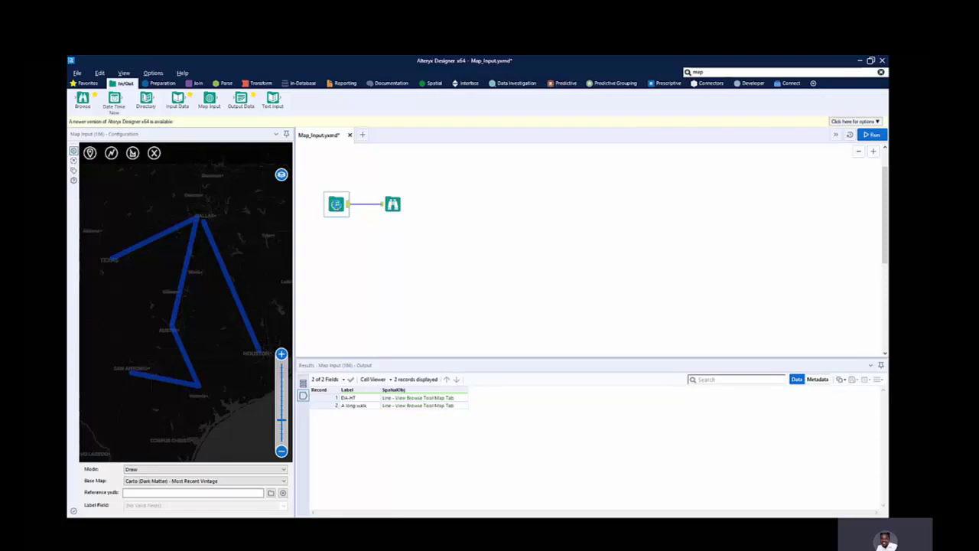
Step: Replace the Map Input tool on the canvas with a new one connected to the Browse tool
left_click(337, 204)
key("Delete")
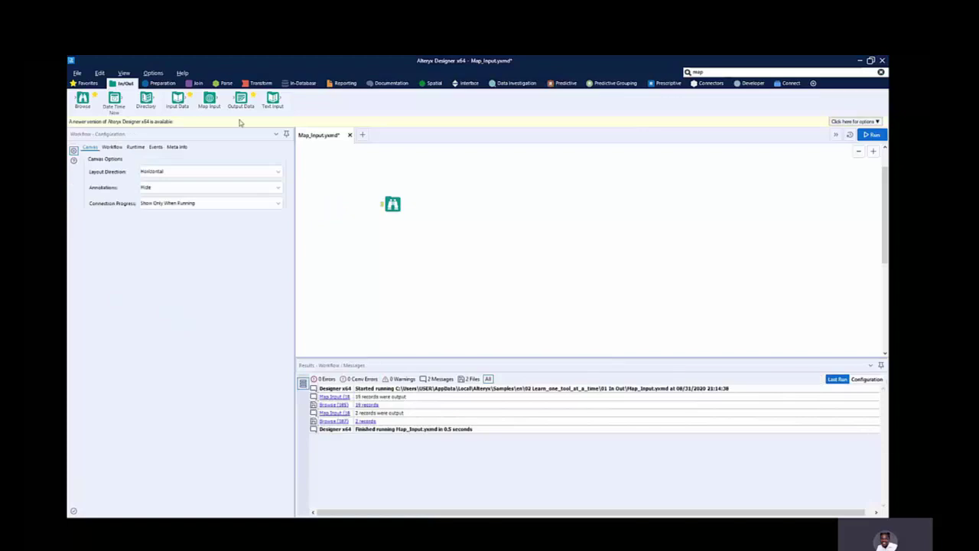
left_click_drag(208, 98, 357, 210)
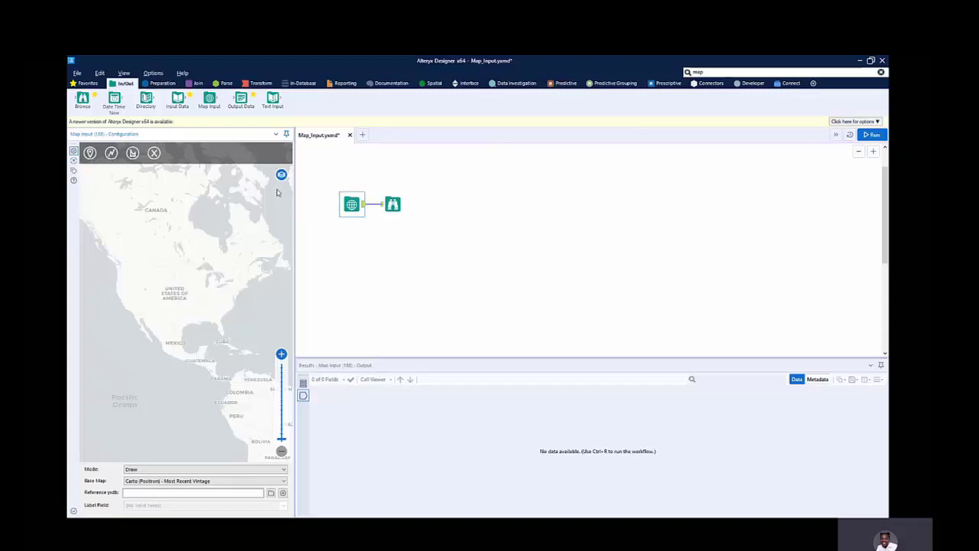
Step: Draw a many-cornered, self-crossing polygon over the western United States on the map and save it with the label my customer location
left_click(282, 434)
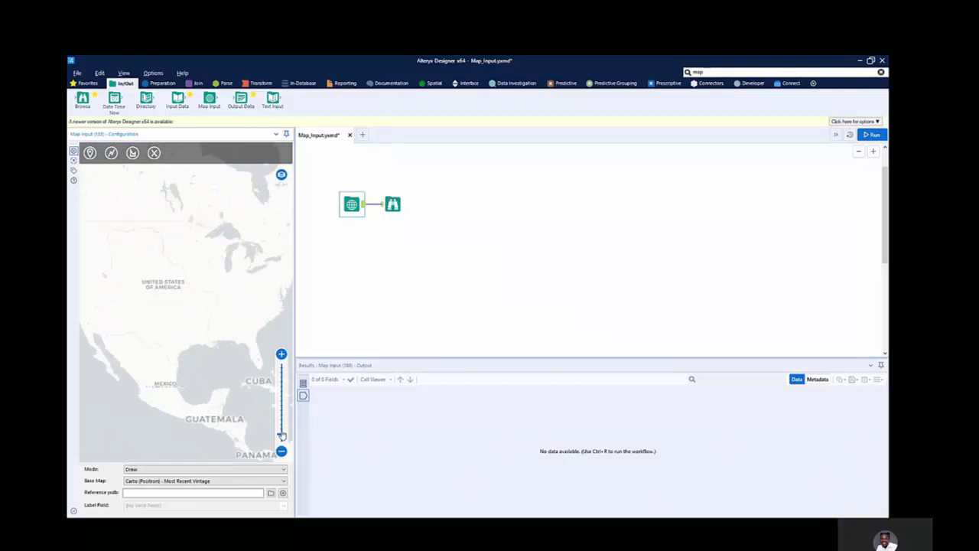
scroll(192, 316, "up", 3)
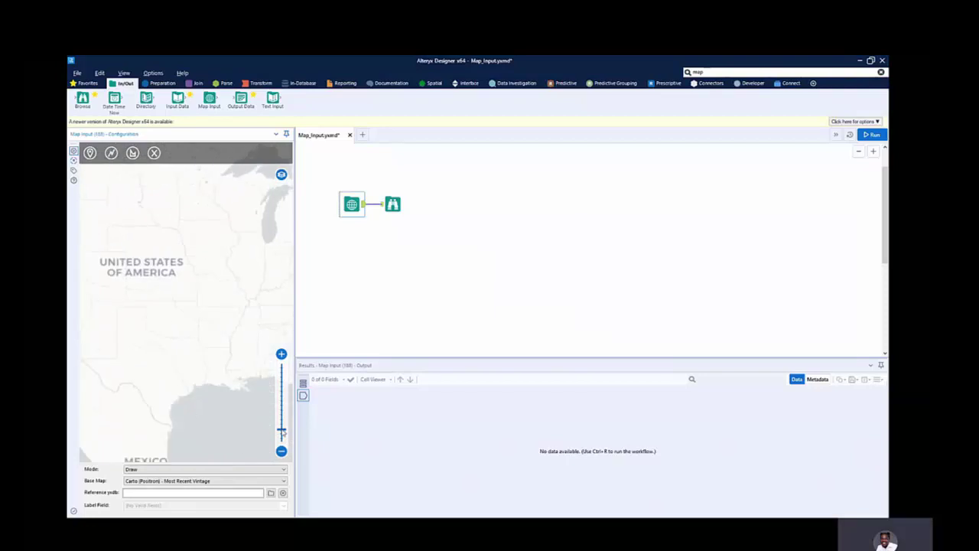
left_click_drag(192, 316, 226, 348)
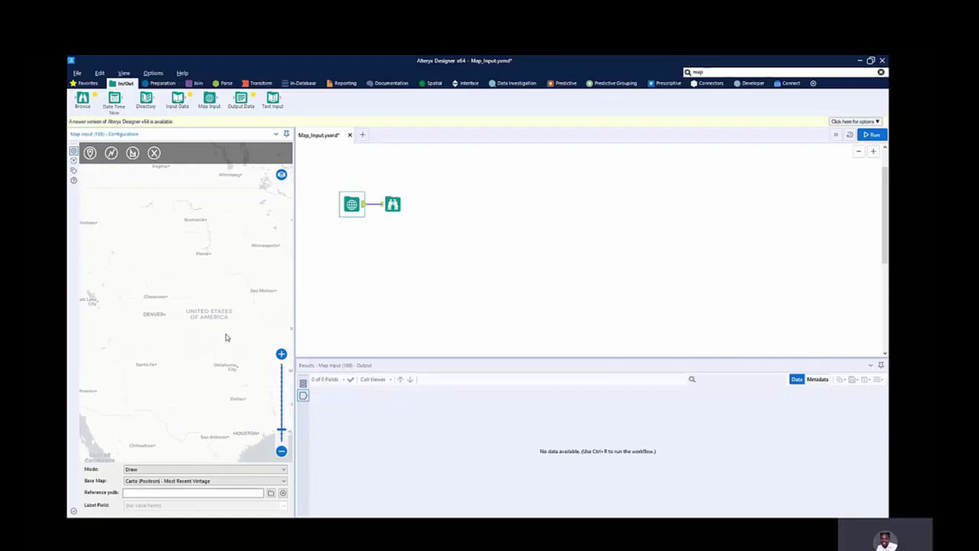
left_click_drag(225, 337, 249, 365)
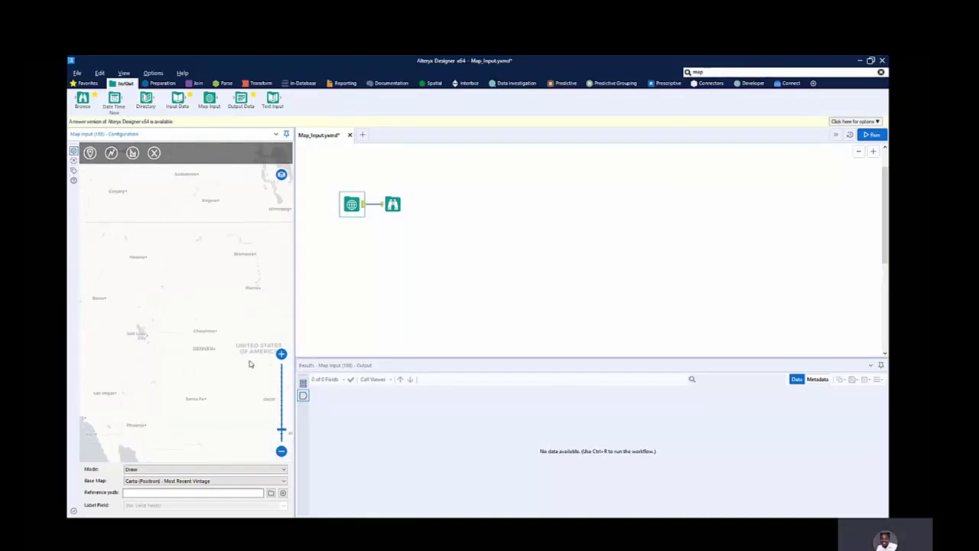
mouse_move(157, 290)
left_mouse_down()
mouse_move(251, 301)
mouse_move(234, 291)
left_mouse_up()
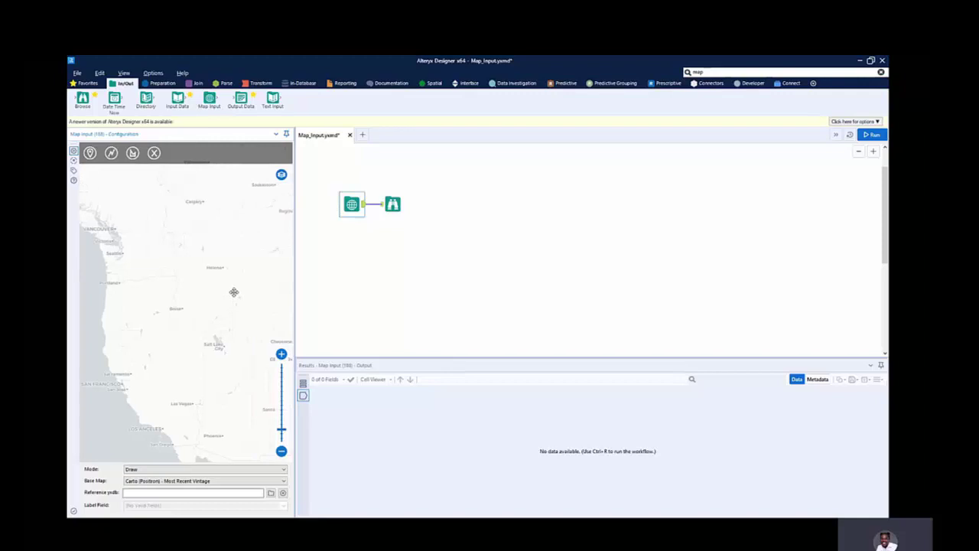
left_click(142, 156)
left_click(143, 156)
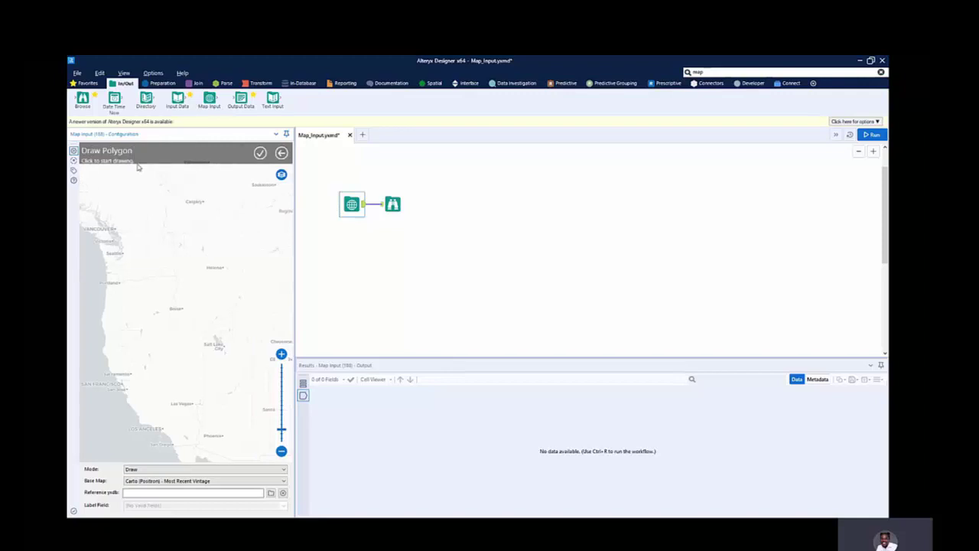
left_click(141, 237)
left_click(236, 260)
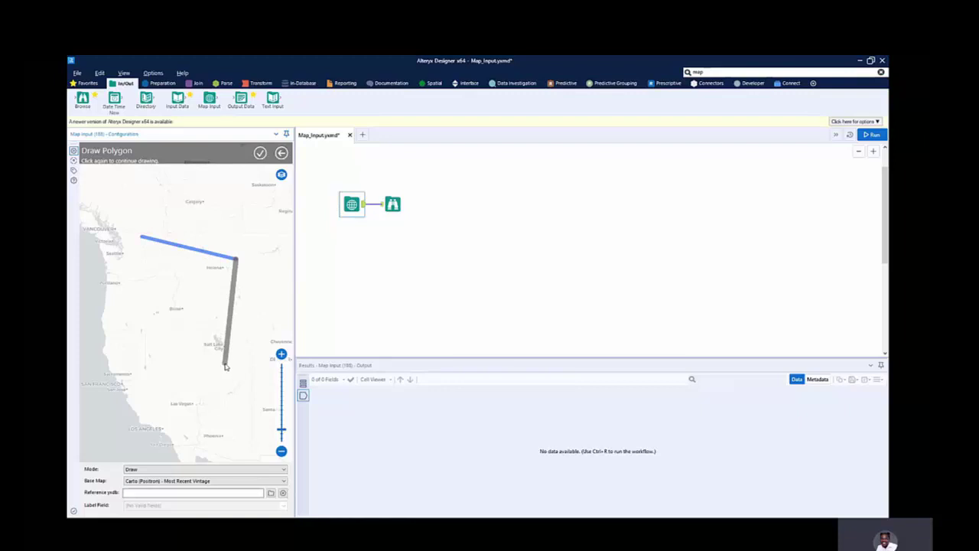
left_click(225, 363)
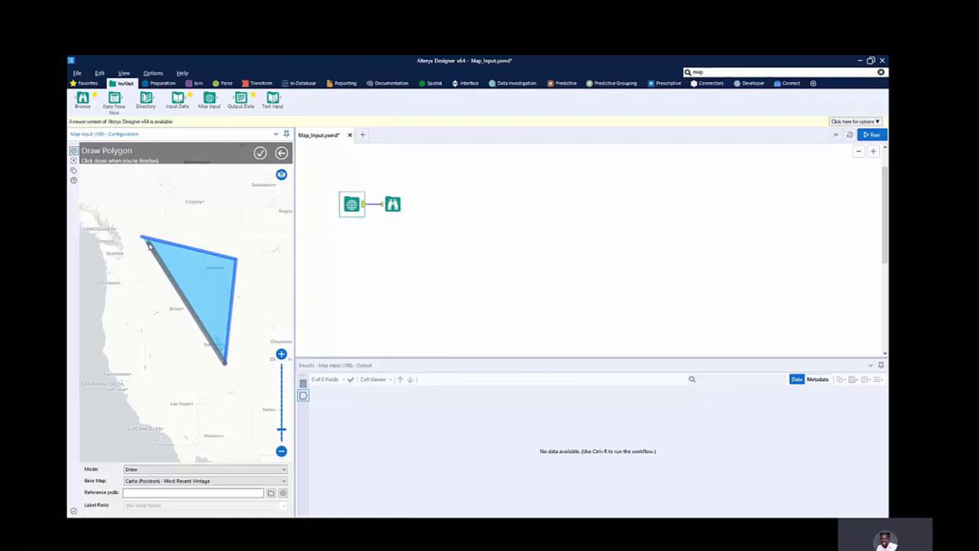
left_click(264, 413)
left_click(255, 446)
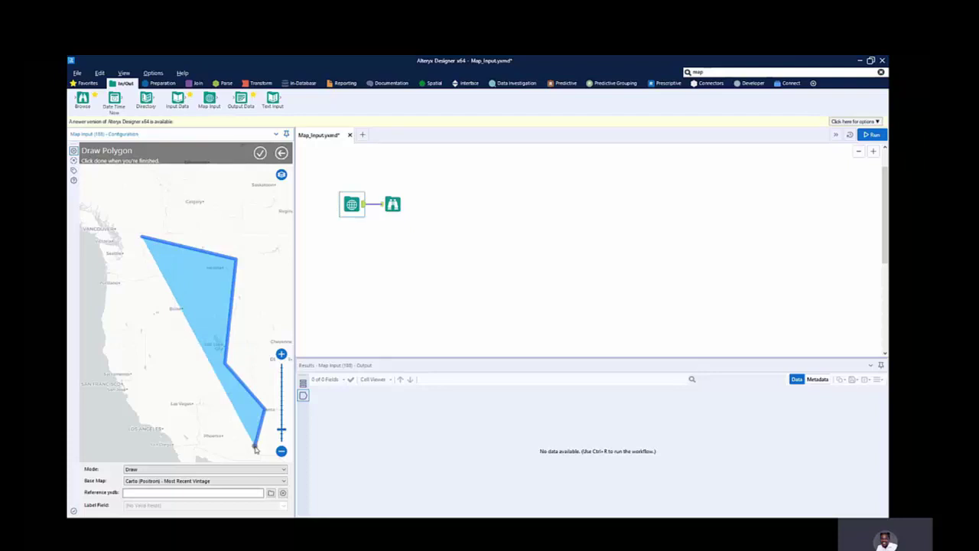
left_click(198, 407)
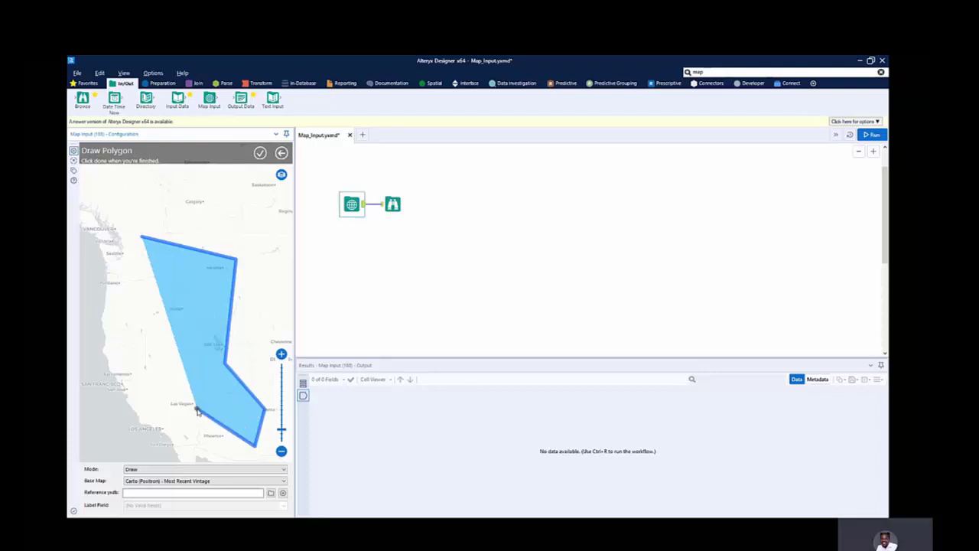
left_click(274, 306)
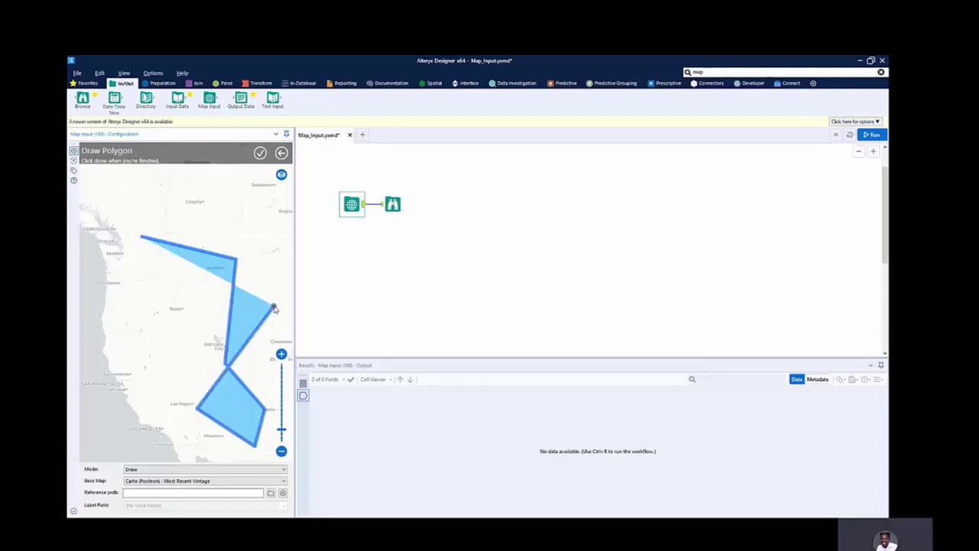
left_click(143, 364)
left_click(97, 298)
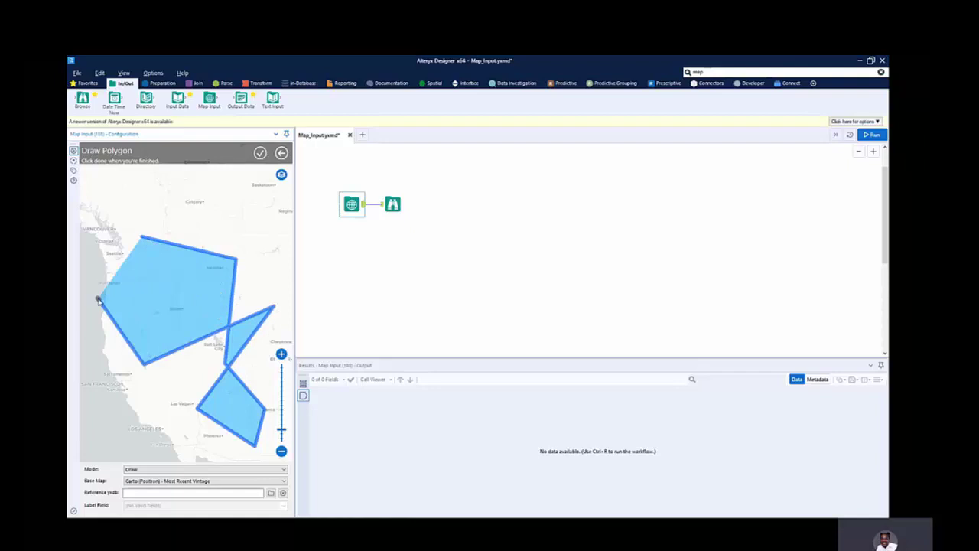
left_click(117, 207)
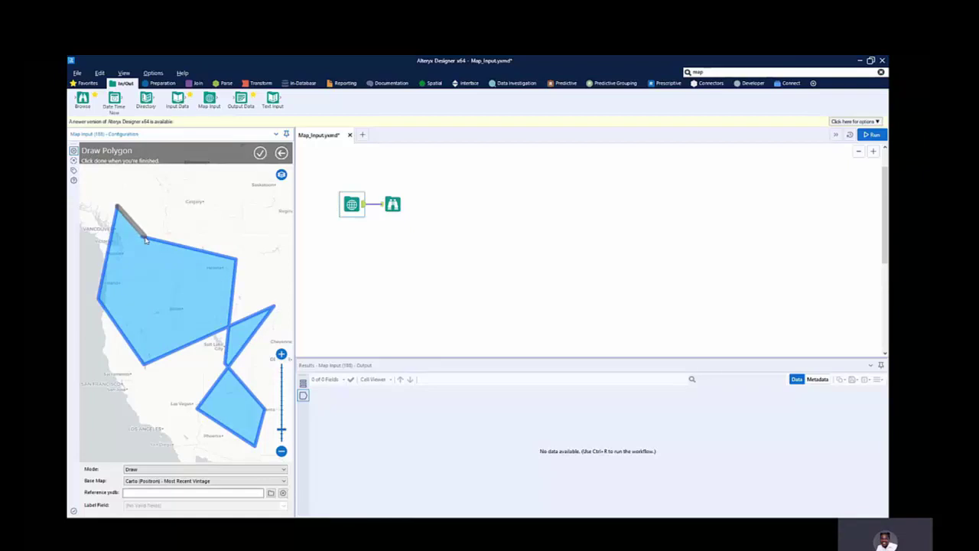
left_click(142, 240)
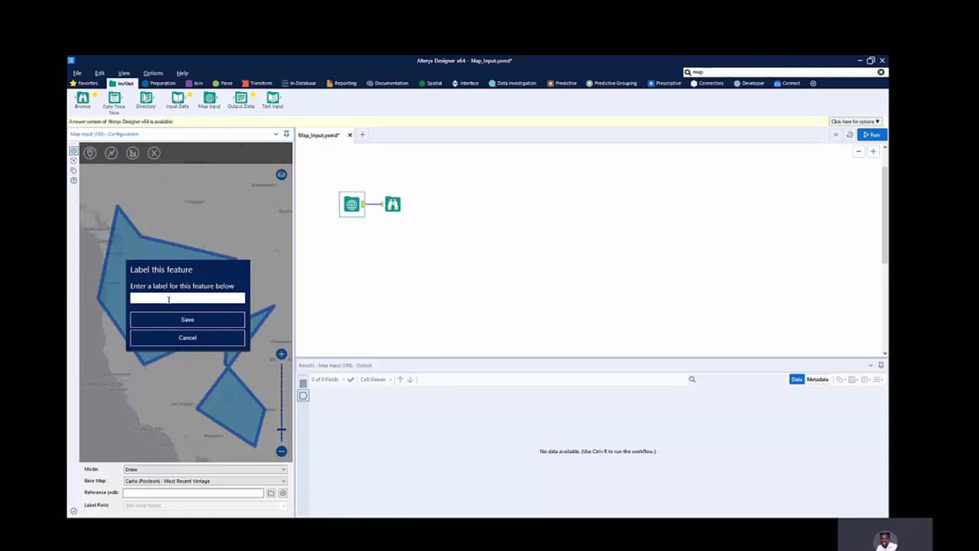
type("my customer location")
left_click(215, 322)
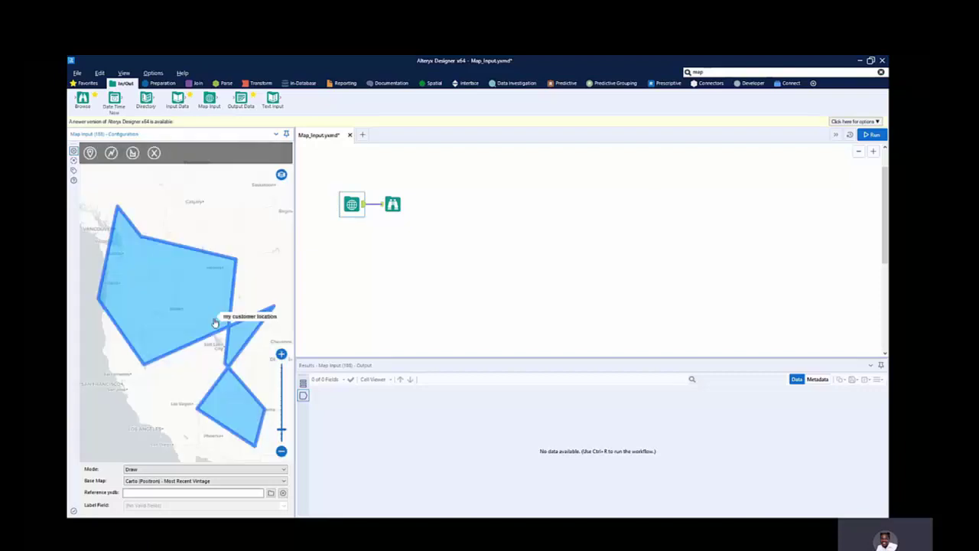
Step: Draw a five-cornered polygon around Calgary, extending east toward Regina, and save it with the label My Dispatch rider location
left_click(131, 154)
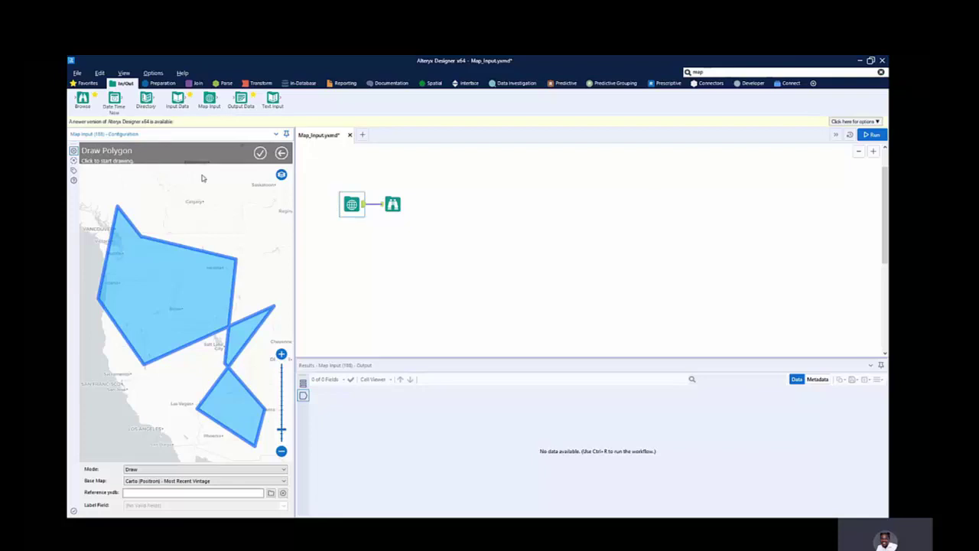
left_click(186, 173)
left_click(173, 205)
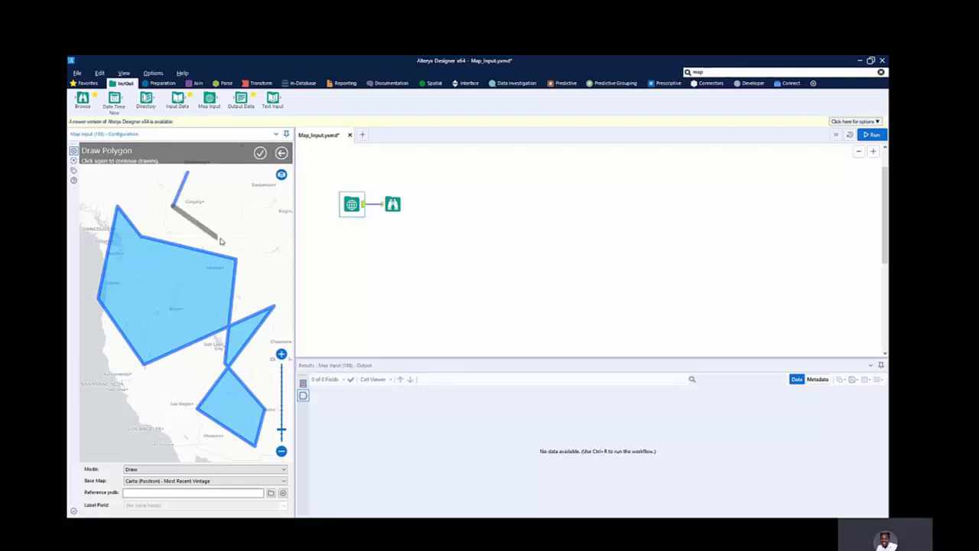
left_click(242, 239)
left_click(272, 214)
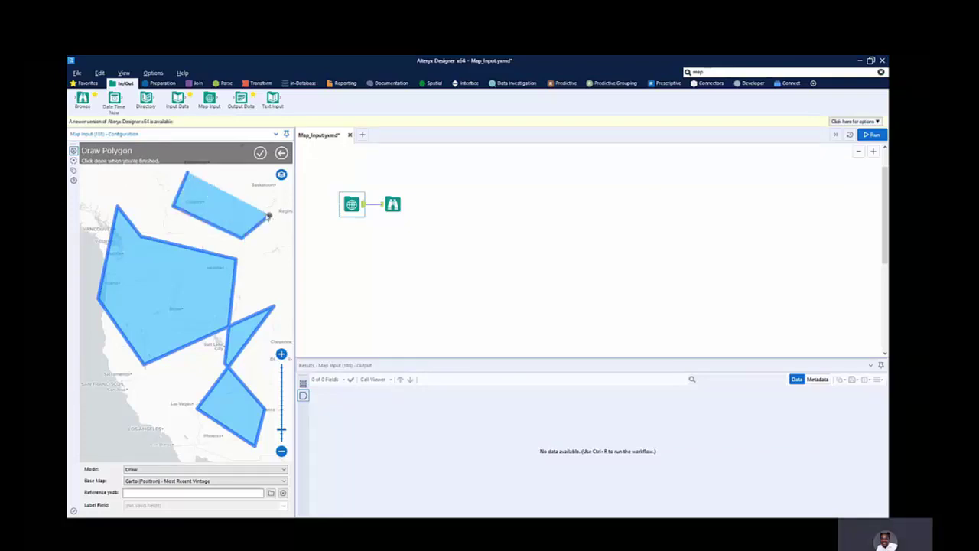
left_click(214, 205)
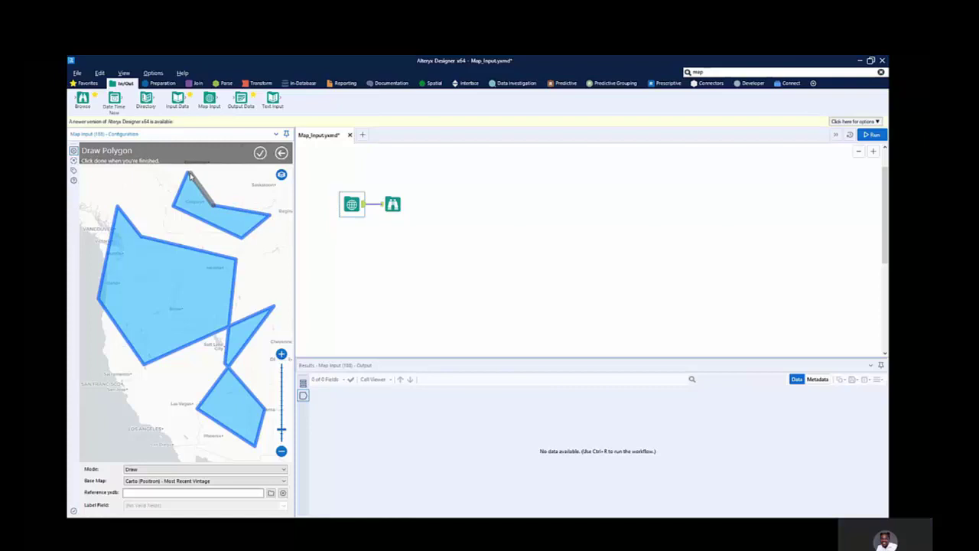
left_click(190, 176)
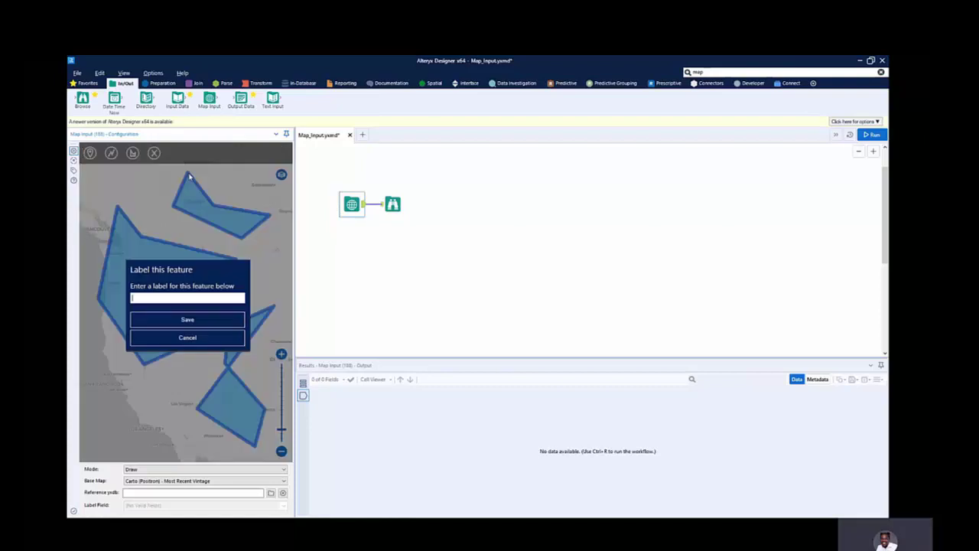
type("My Dispatch rider locatiuon")
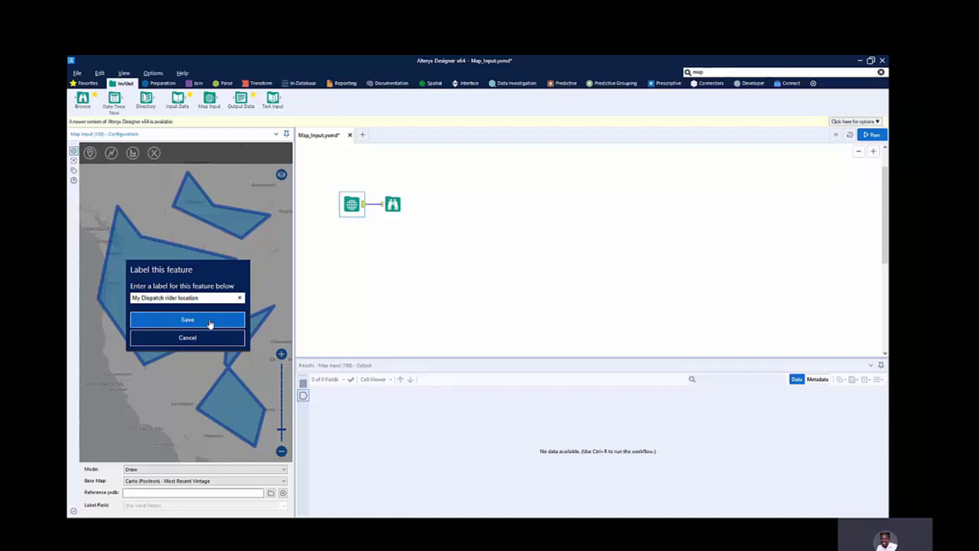
left_click(204, 322)
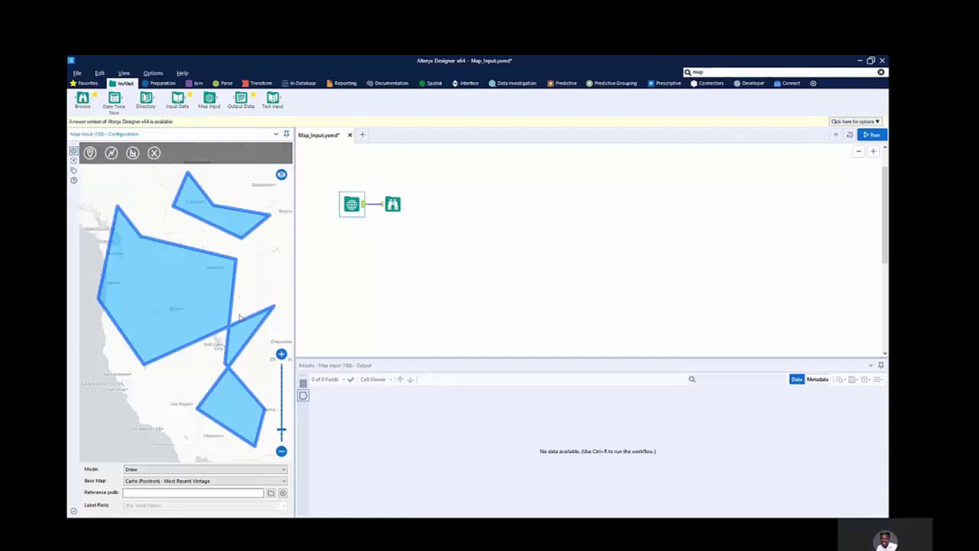
Step: Run the workflow to output the two labelled polygons
left_click(860, 134)
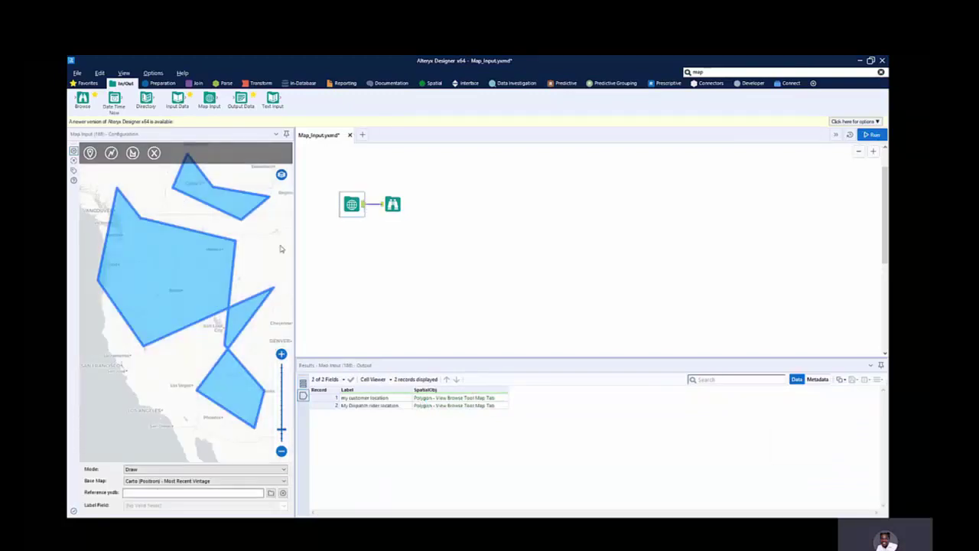
mouse_move(155, 257)
left_click(206, 494)
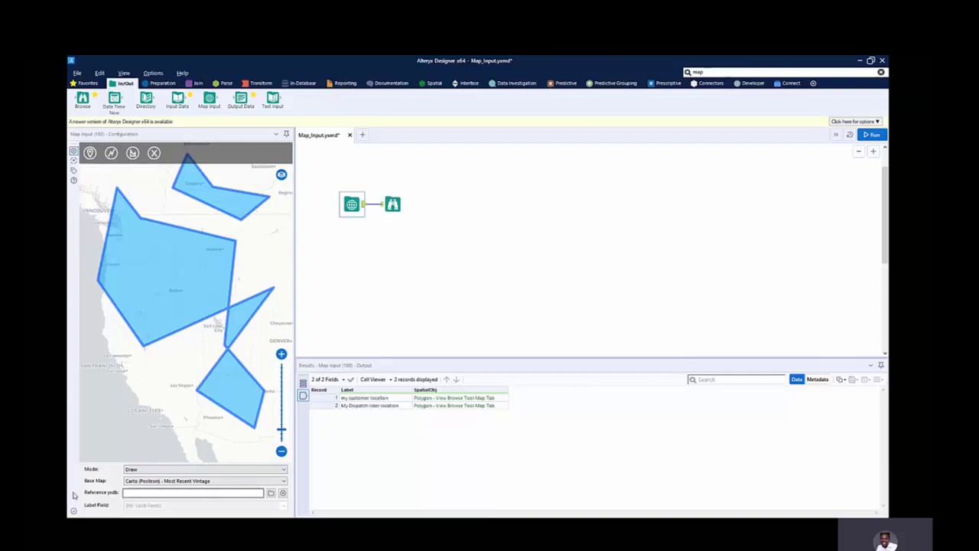
Step: Switch the Map Input tool's mode to Select and back to Draw
left_click(161, 471)
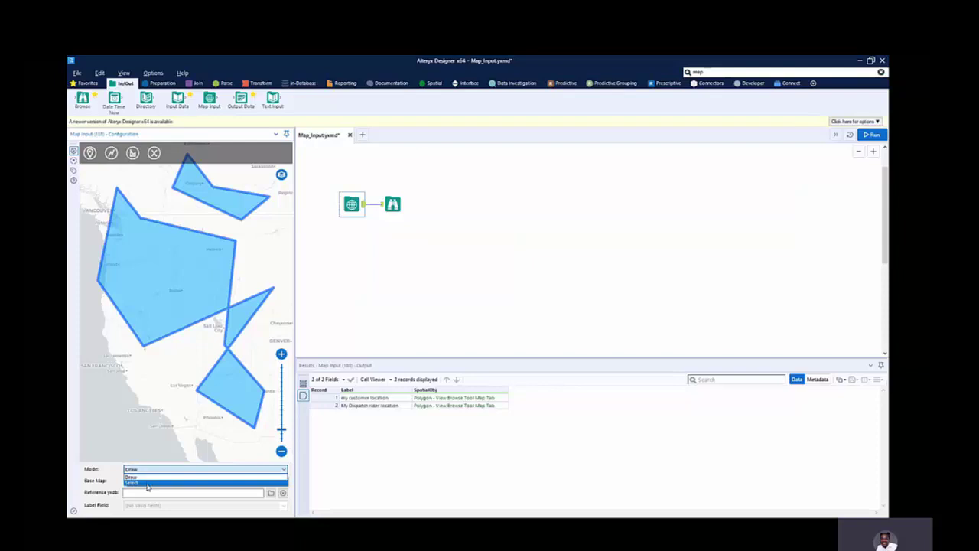
left_click(147, 483)
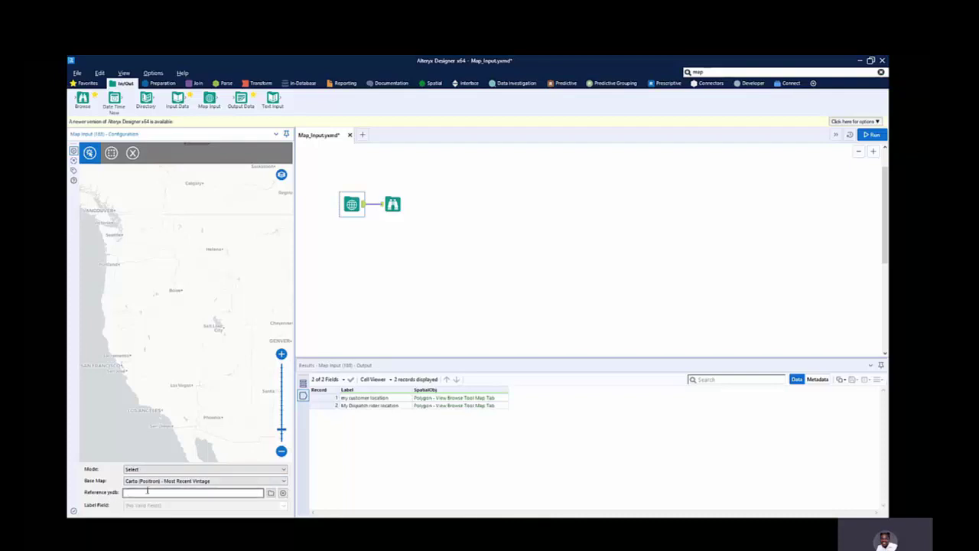
left_click(186, 469)
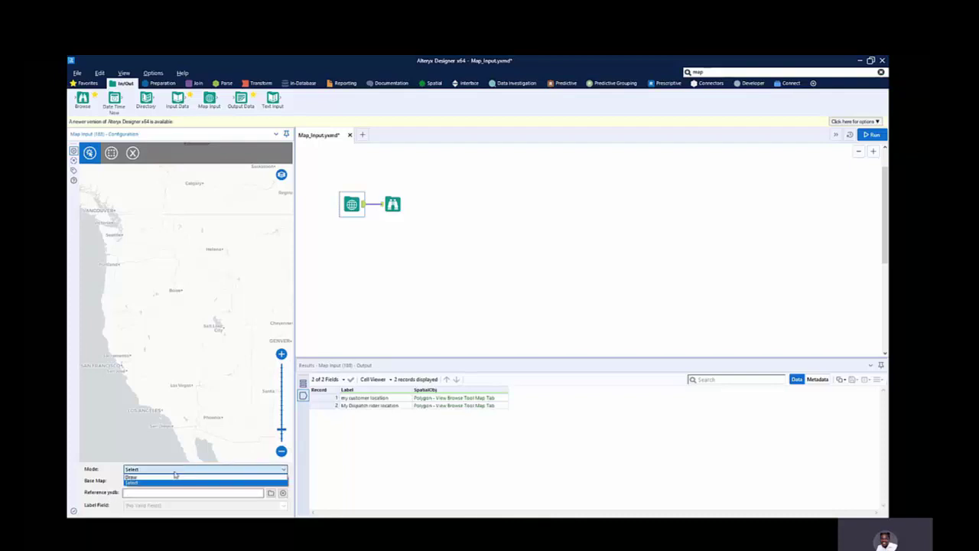
left_click(173, 475)
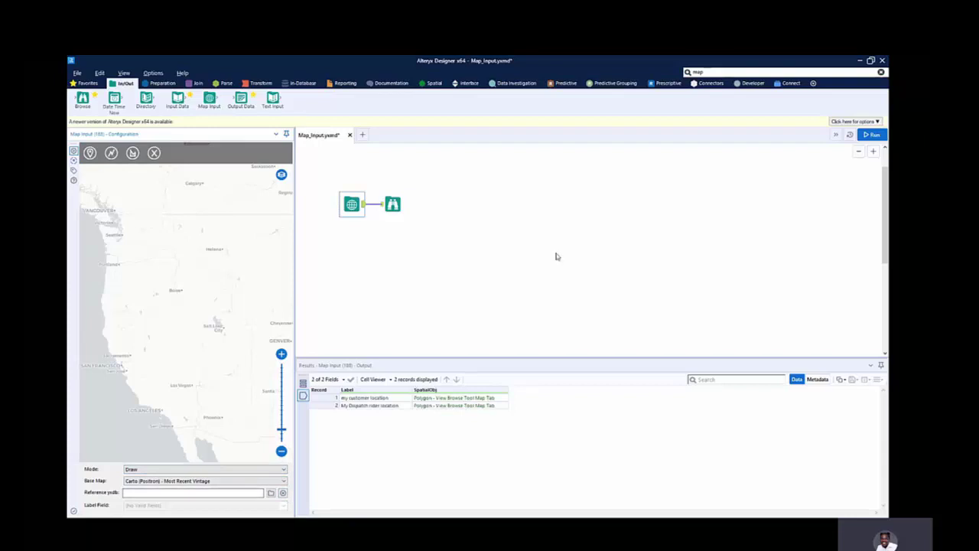
Step: Delete the connected Map Input and Browse tools used for the polygons from the canvas
left_click_drag(496, 244, 324, 178)
key("ctrl+r")
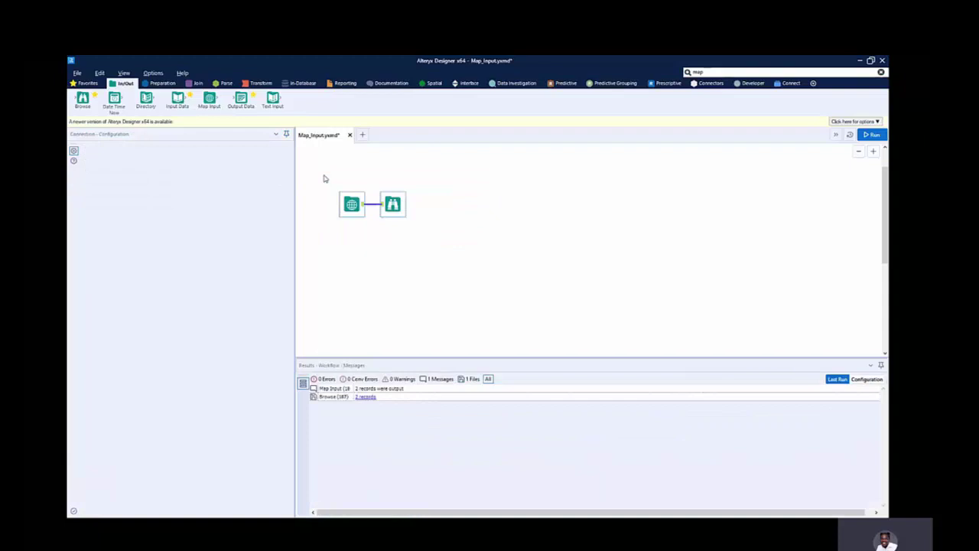
key("Delete")
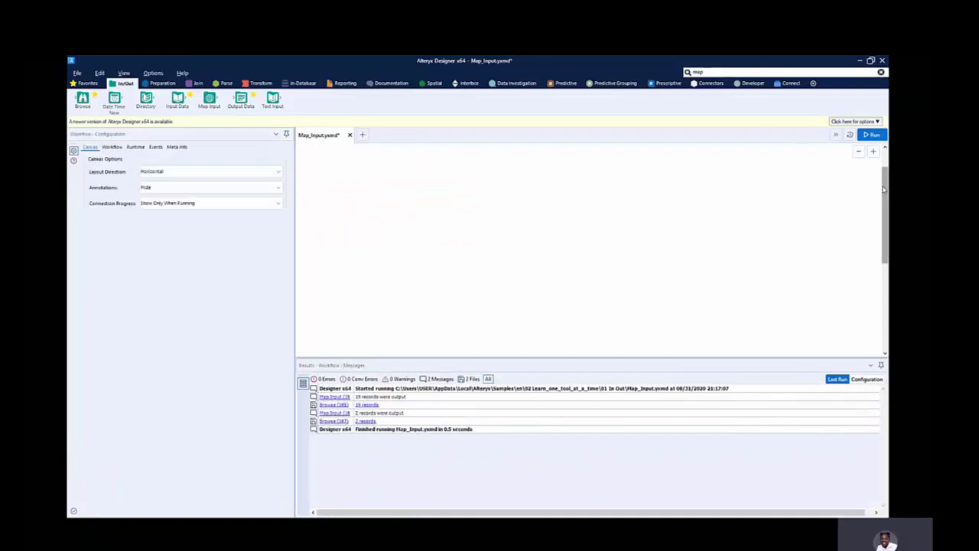
Step: Line up the Browse tool horizontally with the sample Map Input tool and run the workflow
key("ctrl+z")
left_click(456, 245)
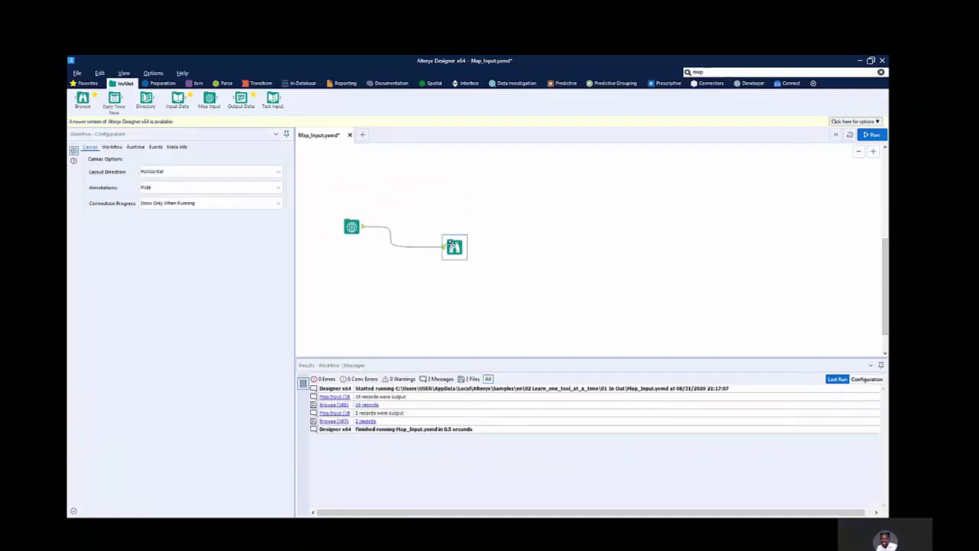
left_click_drag(453, 248, 478, 225)
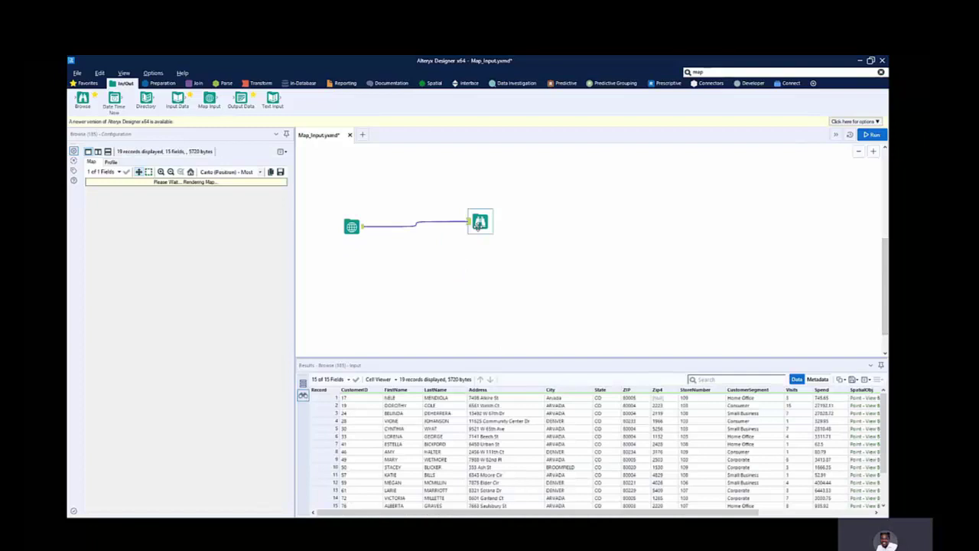
key("ctrl+r")
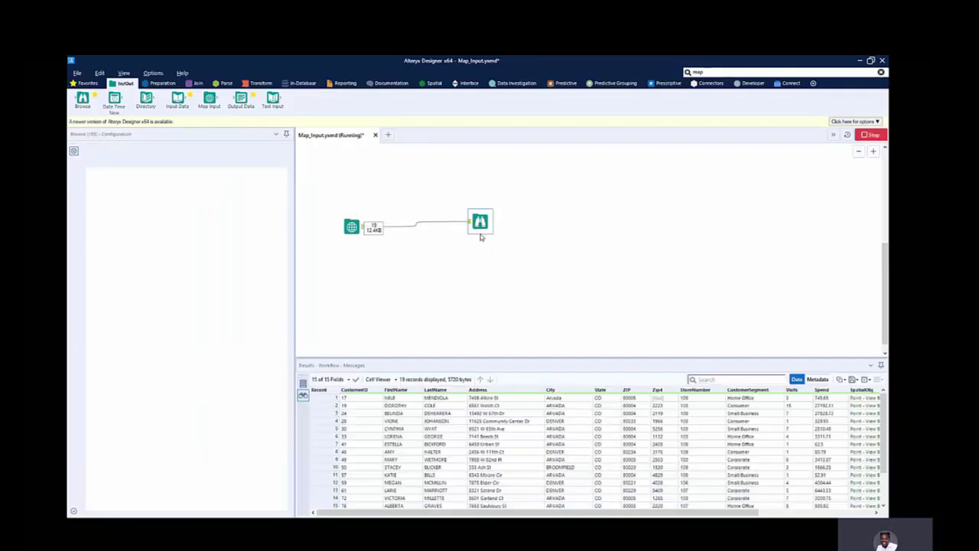
scroll(481, 237, "up", 3)
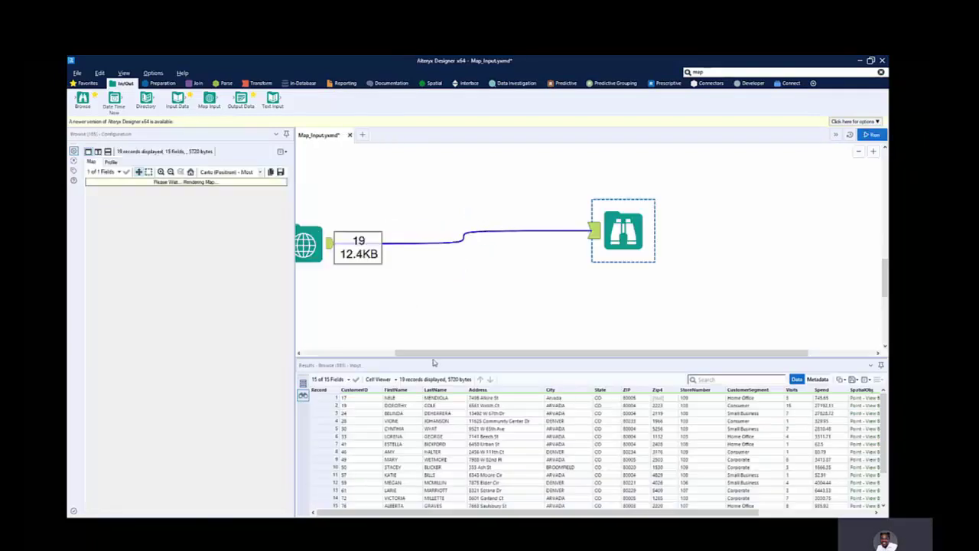
left_click_drag(429, 353, 385, 352)
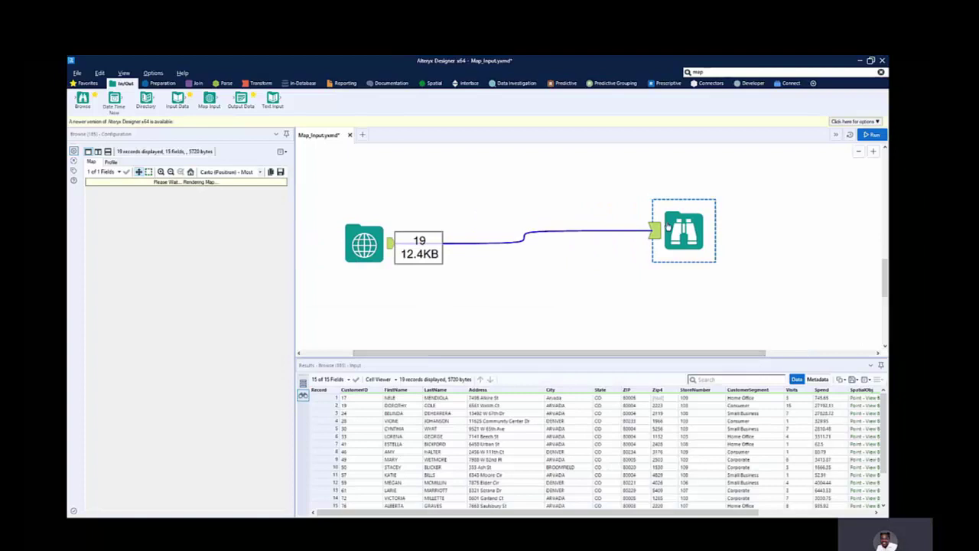
left_click_drag(679, 230, 678, 243)
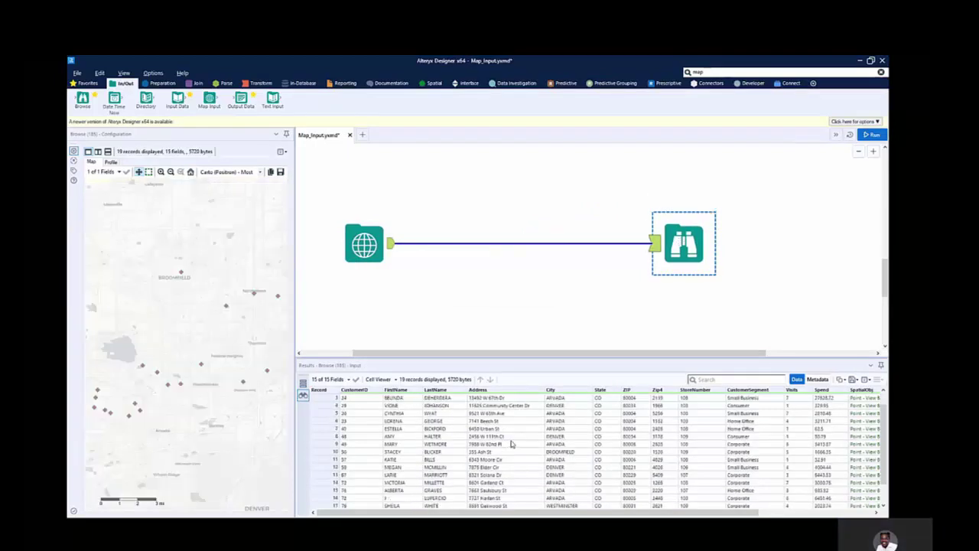
Step: Examine the sample's customer records and their points on the Browse map, and dismiss any MapServer error messages
scroll(511, 444, "down", 1)
scroll(171, 437, "up", 1)
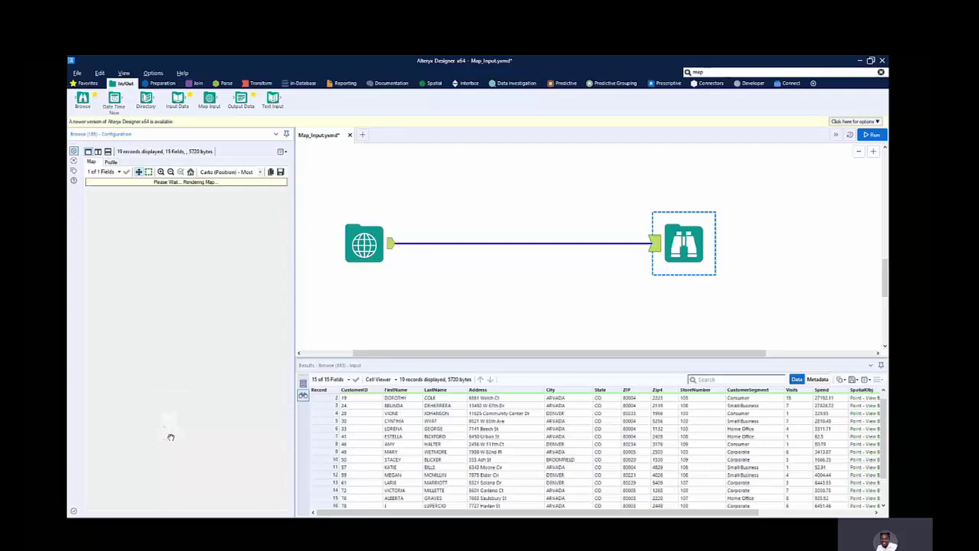
scroll(170, 437, "down", 1)
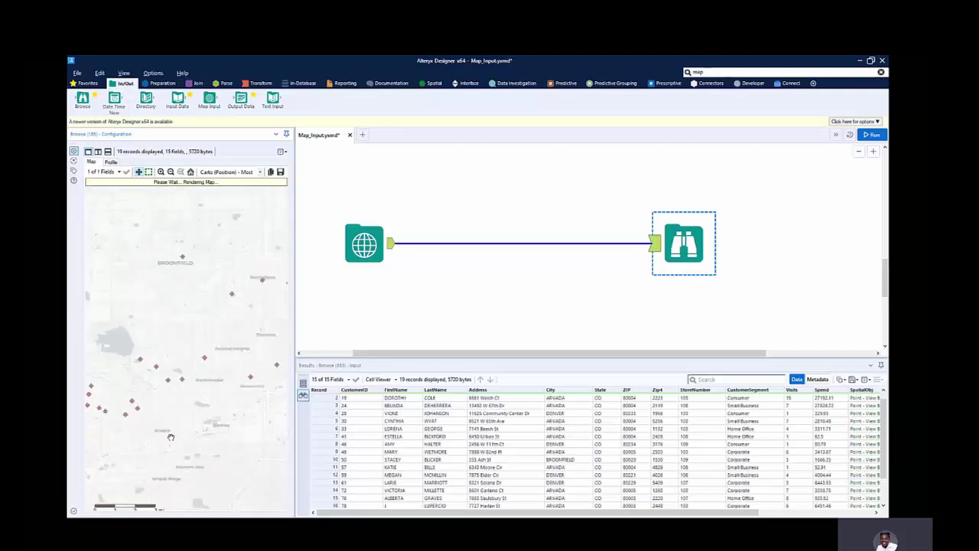
scroll(171, 437, "down", 1)
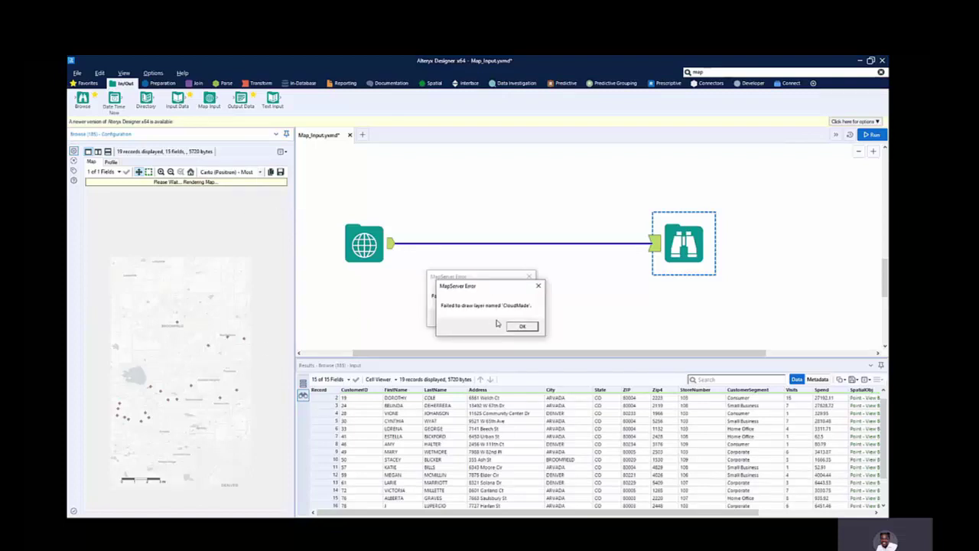
left_click(523, 326)
left_click(508, 325)
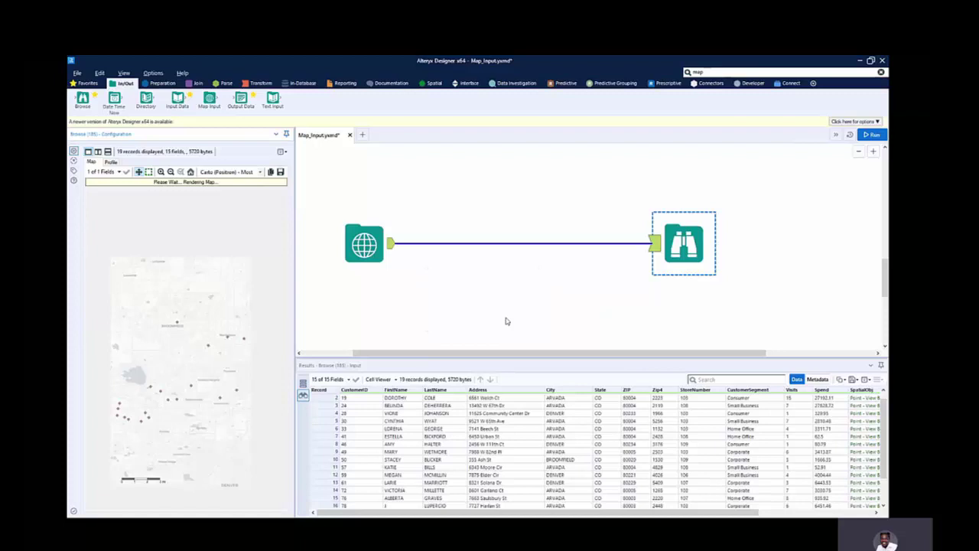
Step: Set the Browse map's base map to Carto (Dark Matter) - Most Recent Vintage
left_click_drag(507, 321, 320, 193)
left_click(260, 172)
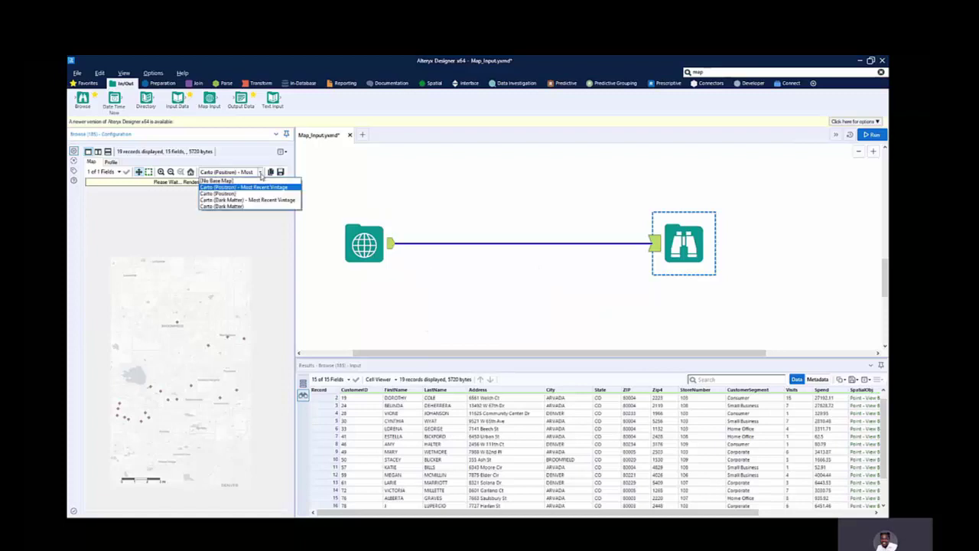
left_click(251, 201)
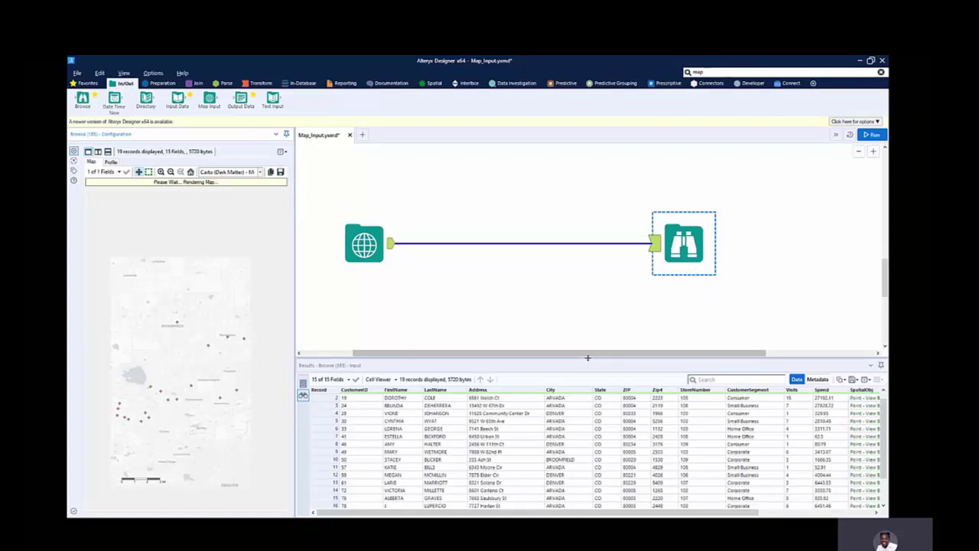
Step: Open the sample Map Input tool and rectangle-select only the cluster of points at and just east of Broomfield
left_click(365, 245)
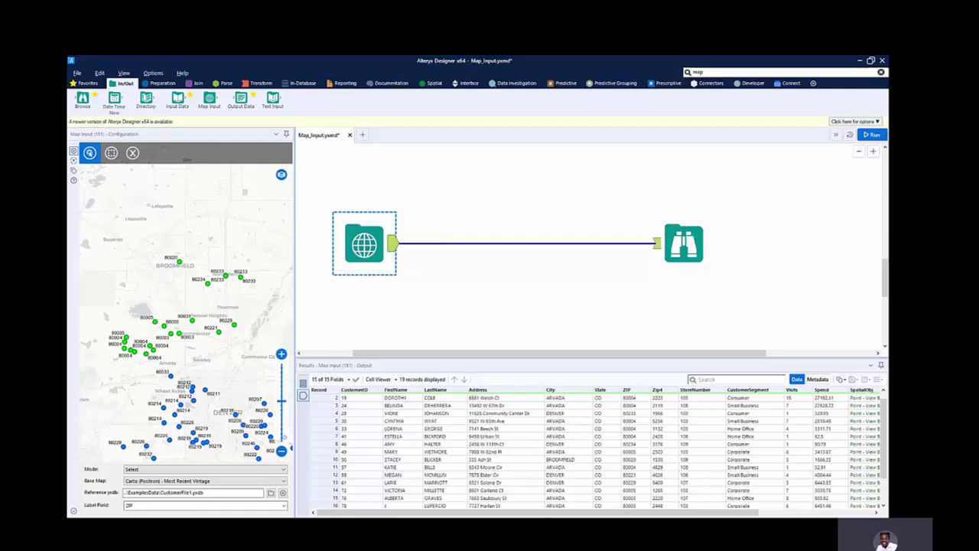
left_click_drag(543, 513, 663, 514)
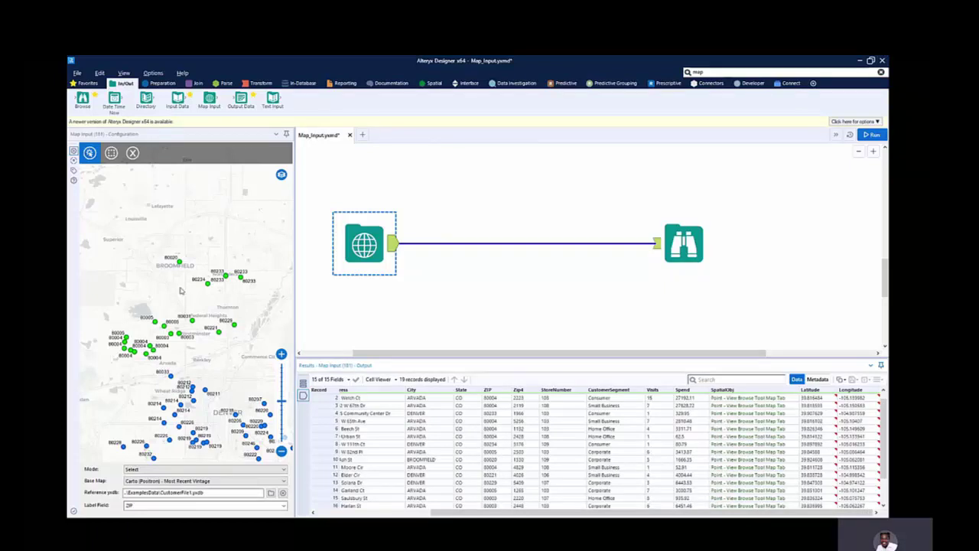
left_click(111, 153)
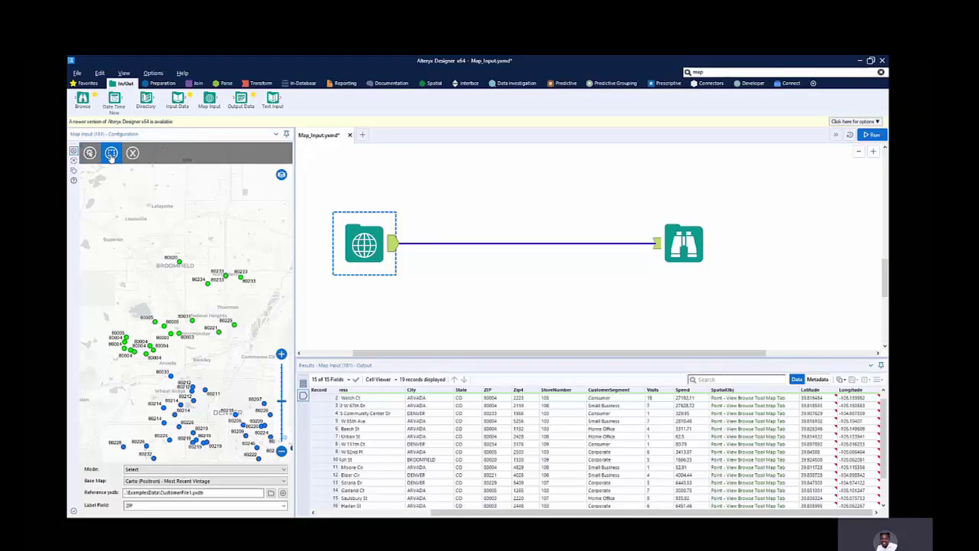
left_click_drag(146, 225, 223, 305)
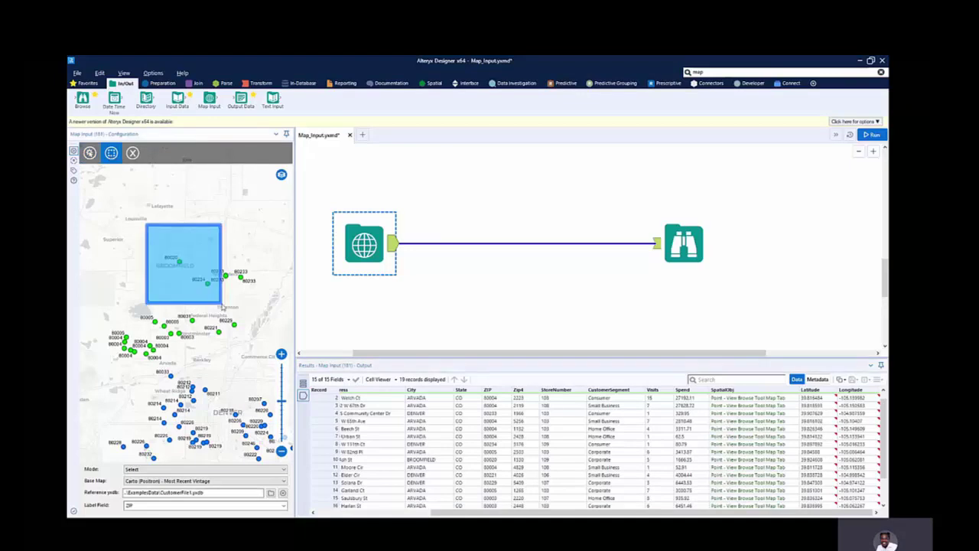
left_click(259, 347)
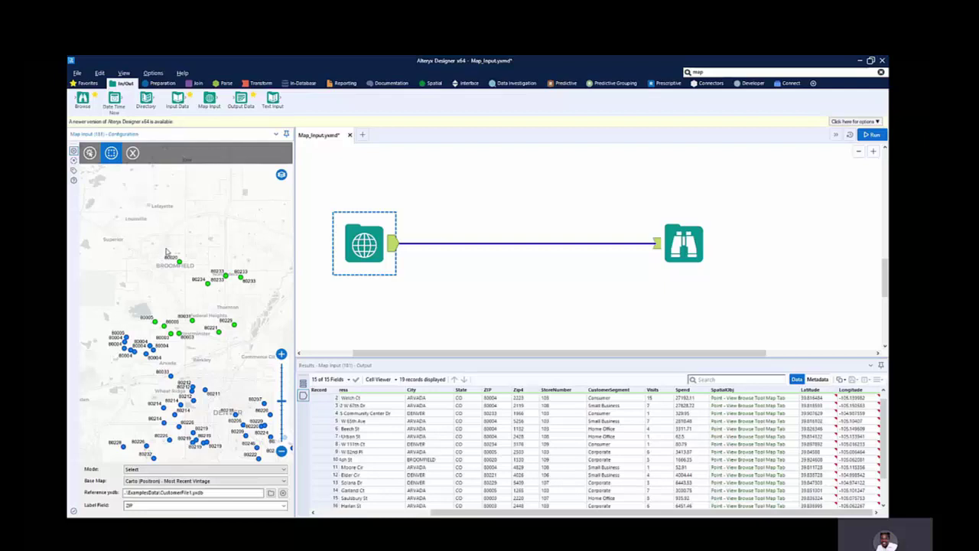
left_click_drag(170, 240, 260, 303)
Step: Run the workflow to output the selected points and review all columns of the resulting records
left_click(871, 135)
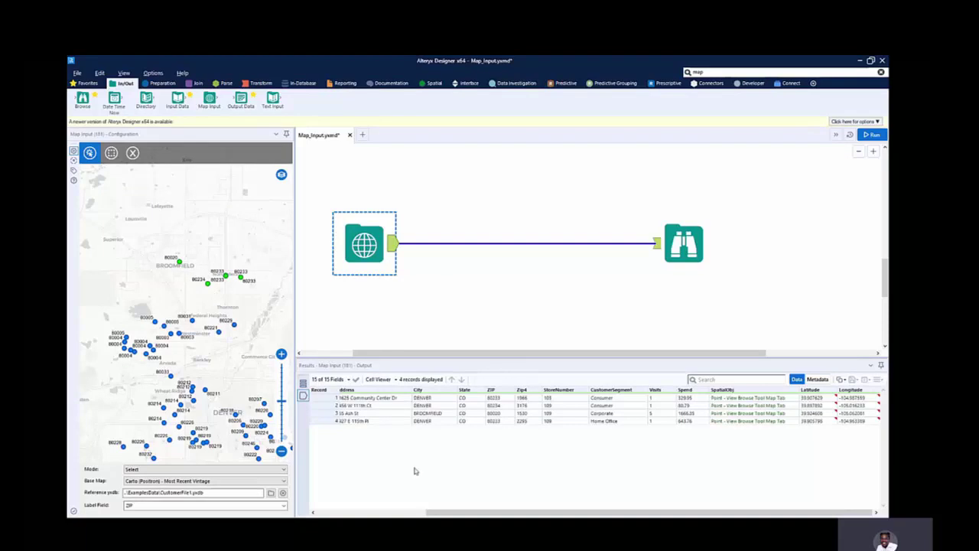
left_click_drag(454, 515, 314, 511)
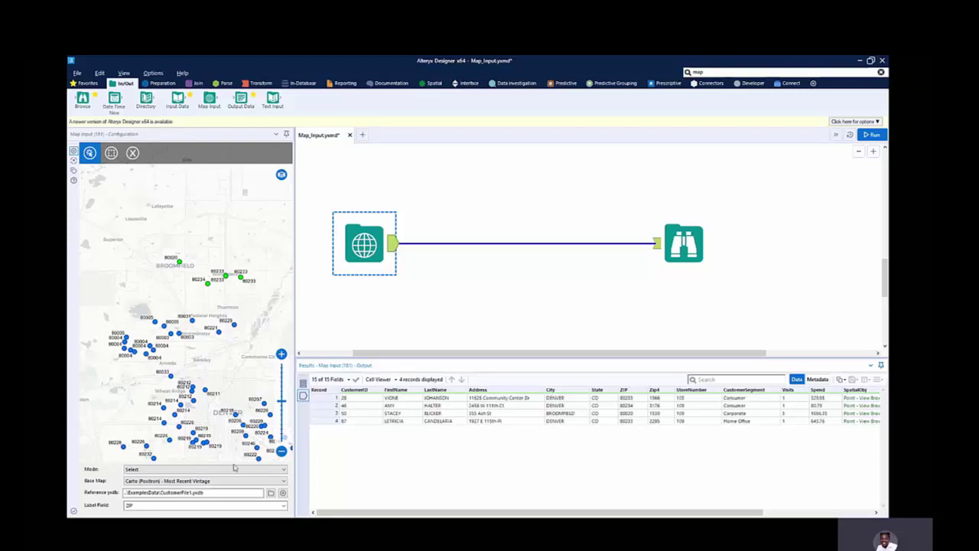
left_click(286, 470)
left_click(286, 471)
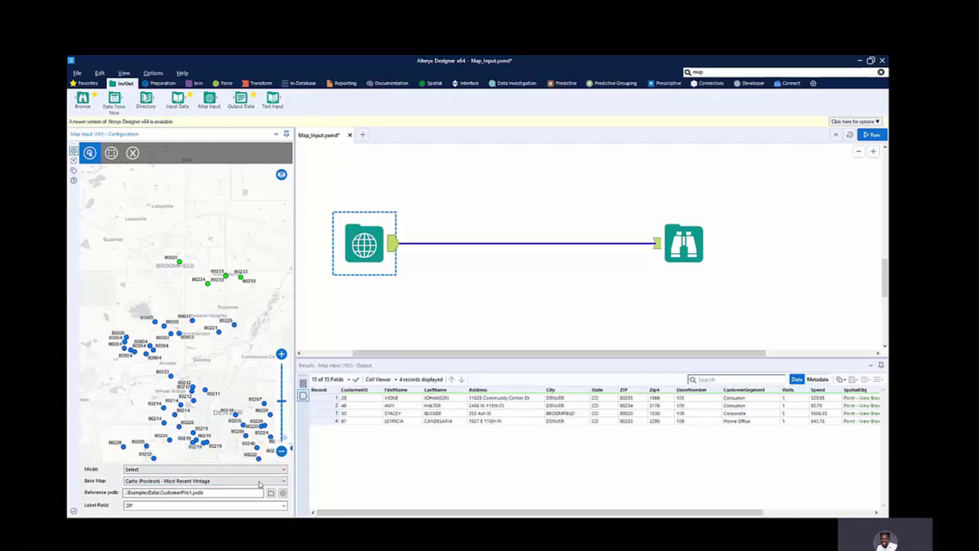
Step: Set the sample Map Input tool's mode to Draw, and open and leave point drawing
left_click(230, 469)
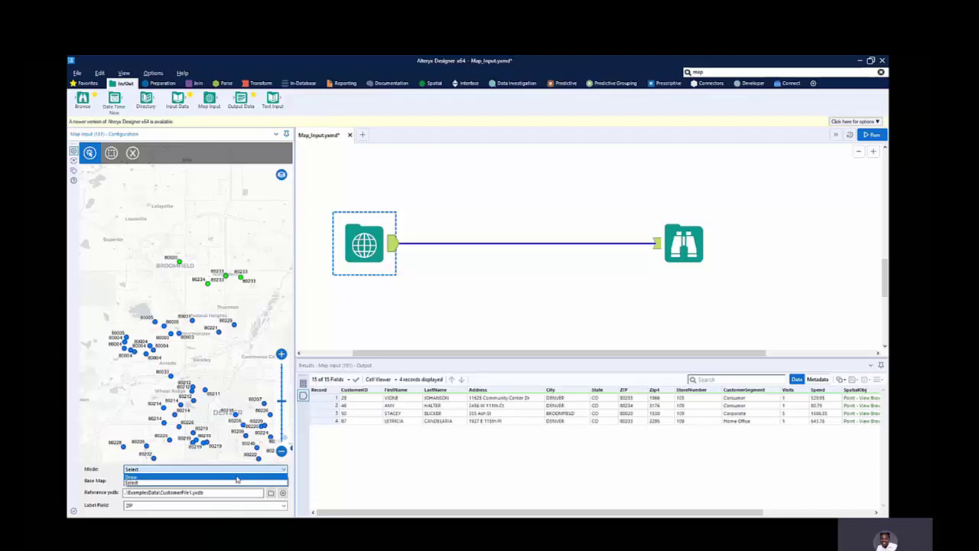
left_click(237, 477)
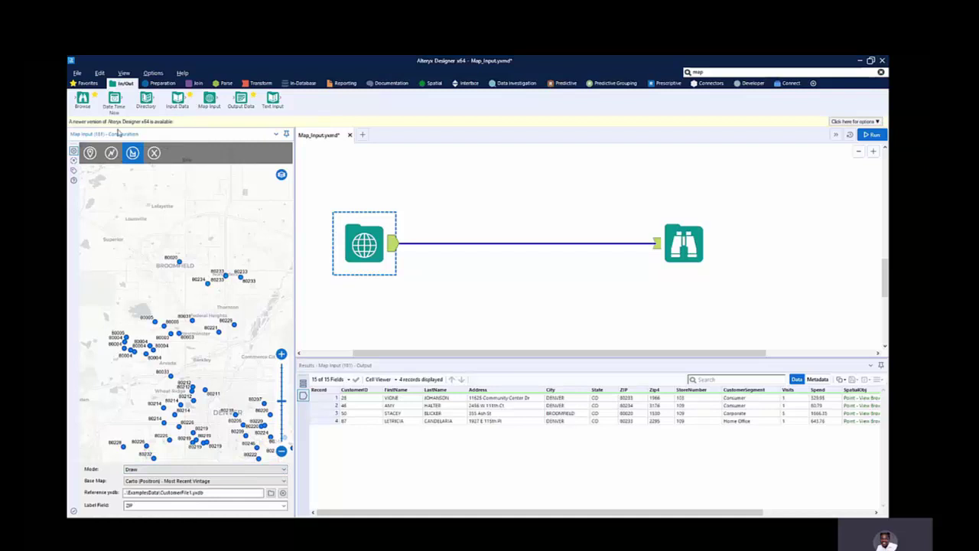
left_click(90, 152)
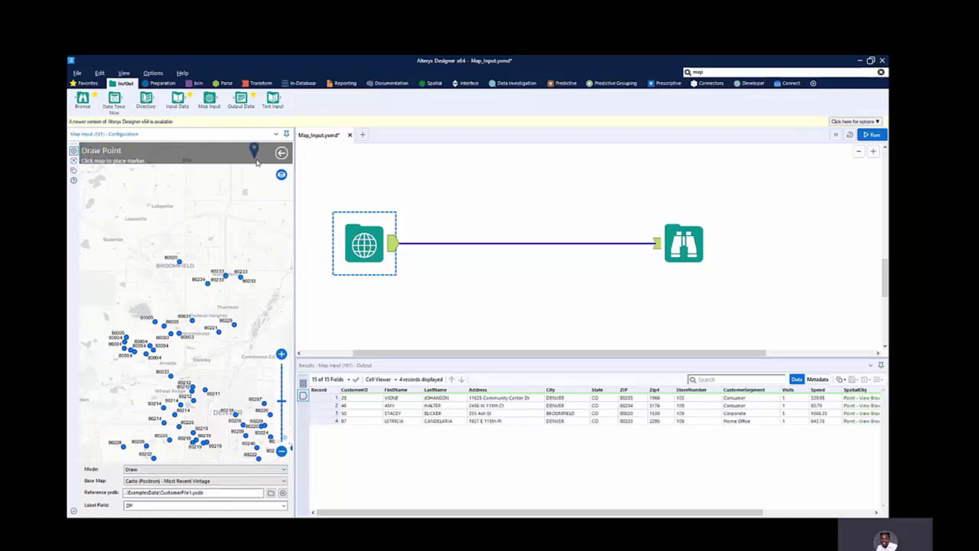
left_click(281, 152)
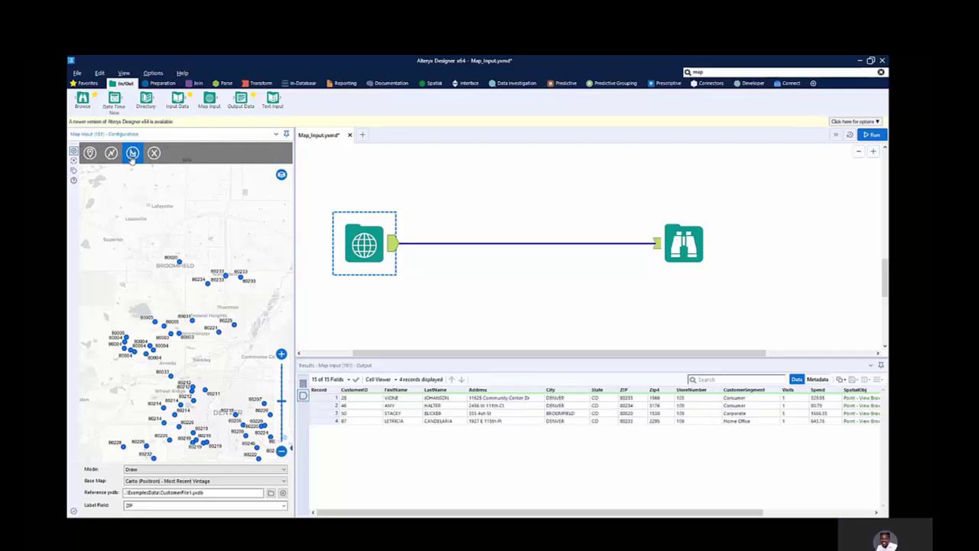
Step: Draw a closed seven-vertex polygon on the map, from west of Broomfield down to Denver and out to a corner near Thornton
left_click(132, 153)
left_click(163, 242)
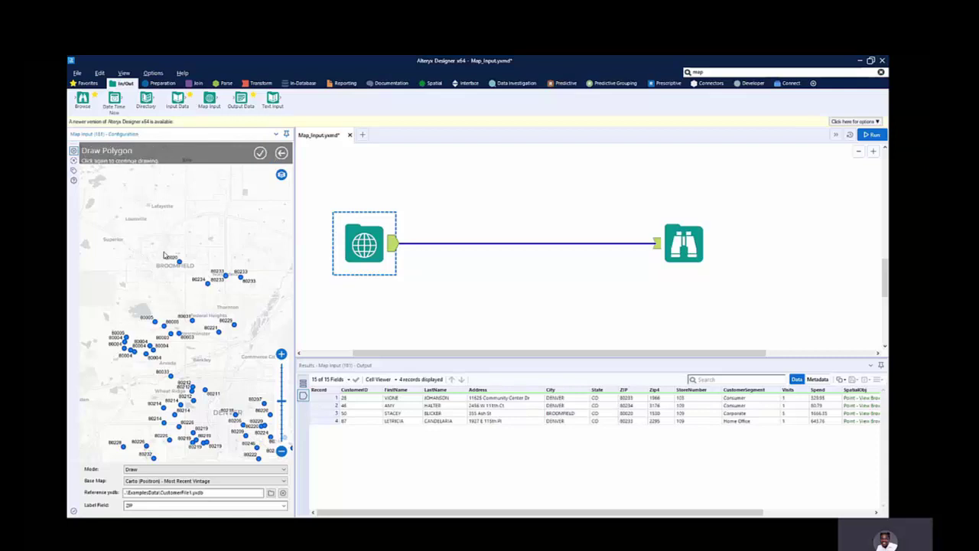
left_click(158, 301)
left_click(108, 332)
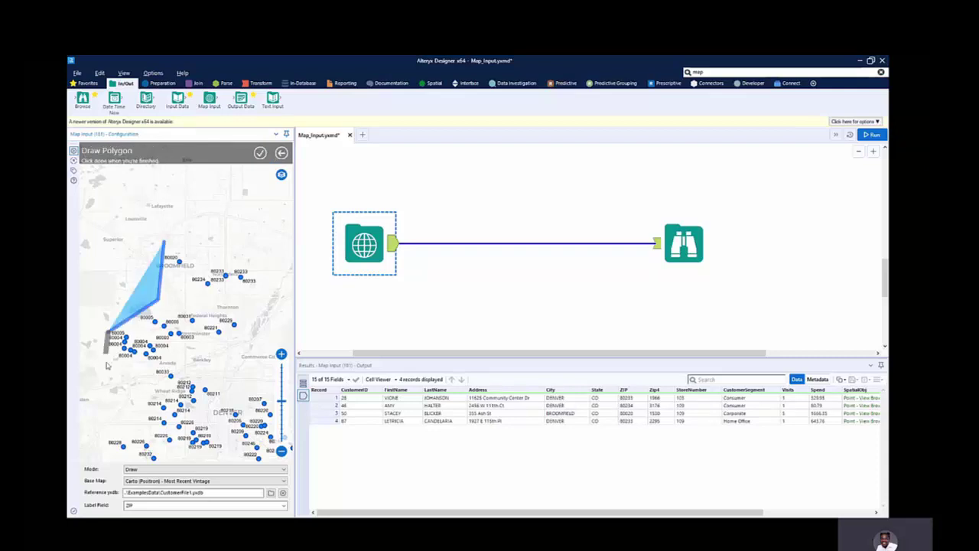
left_click(214, 417)
left_click(289, 301)
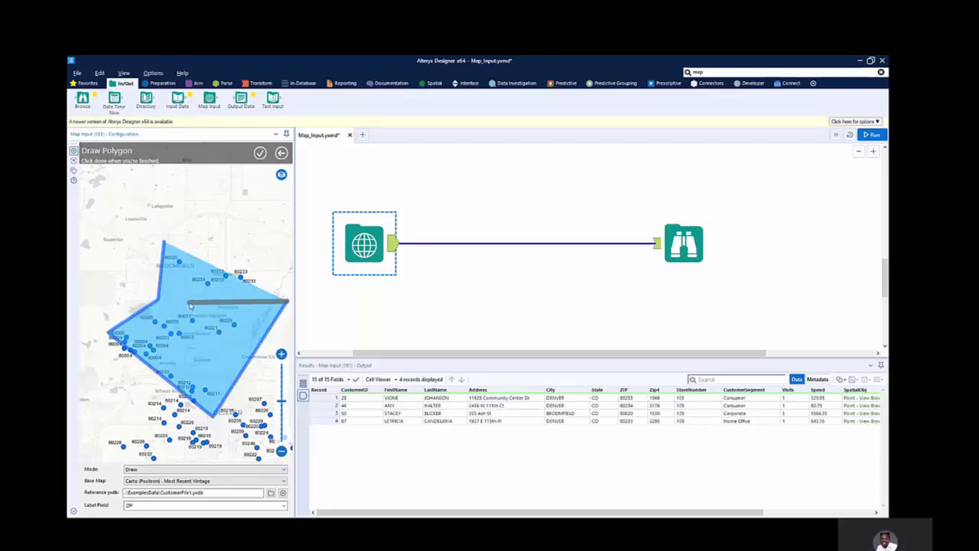
left_click(188, 302)
left_click(185, 227)
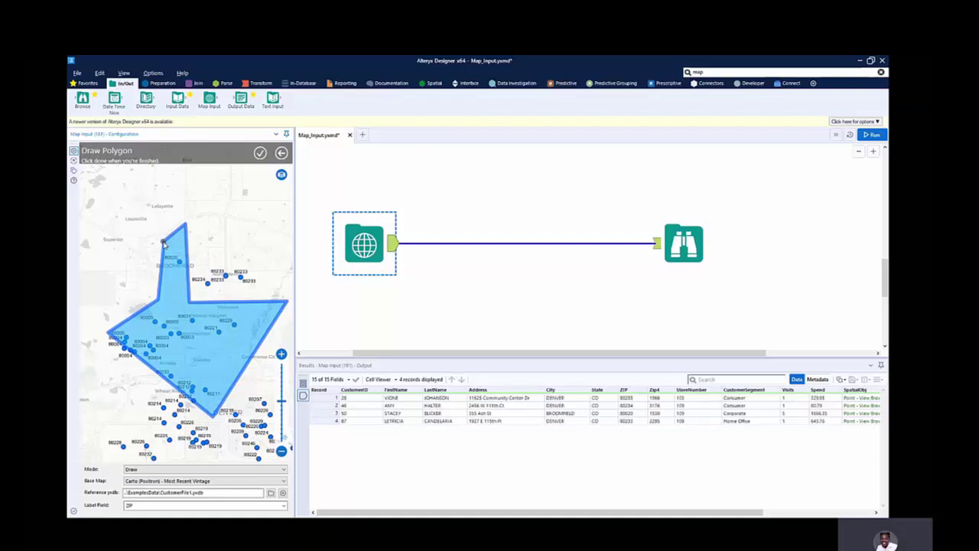
left_click(163, 244)
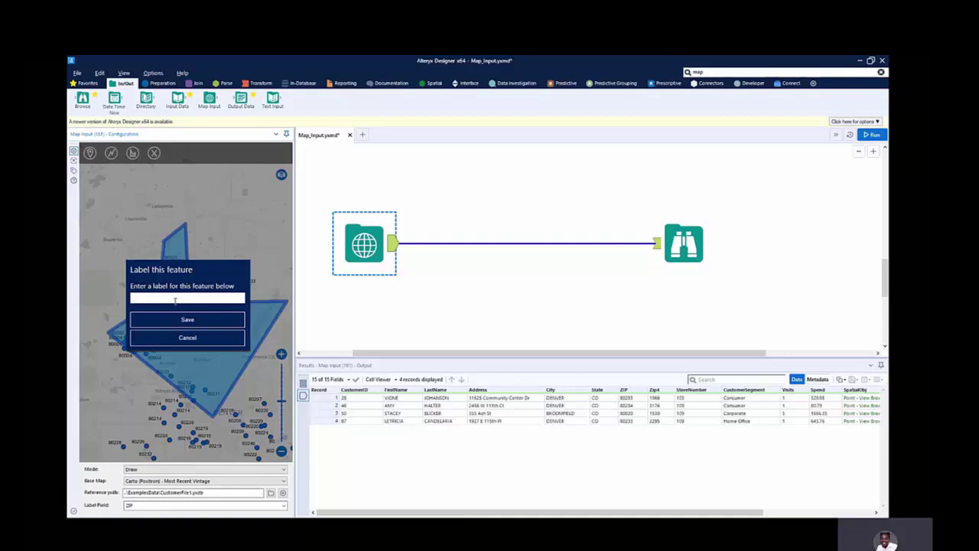
Step: Label the polygon "Area of Communication" and run the workflow to inspect its output in the Browse tool
type("Area ")
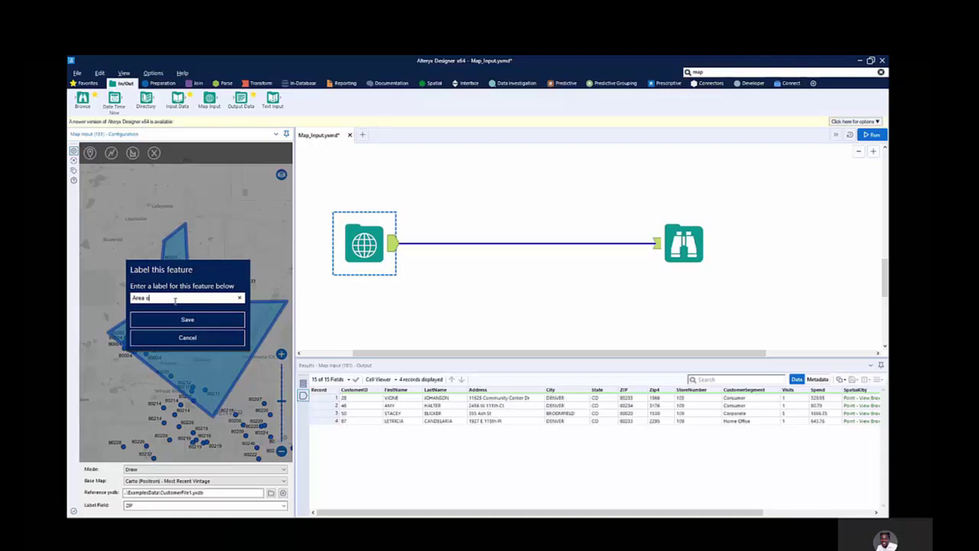
type("of Communication")
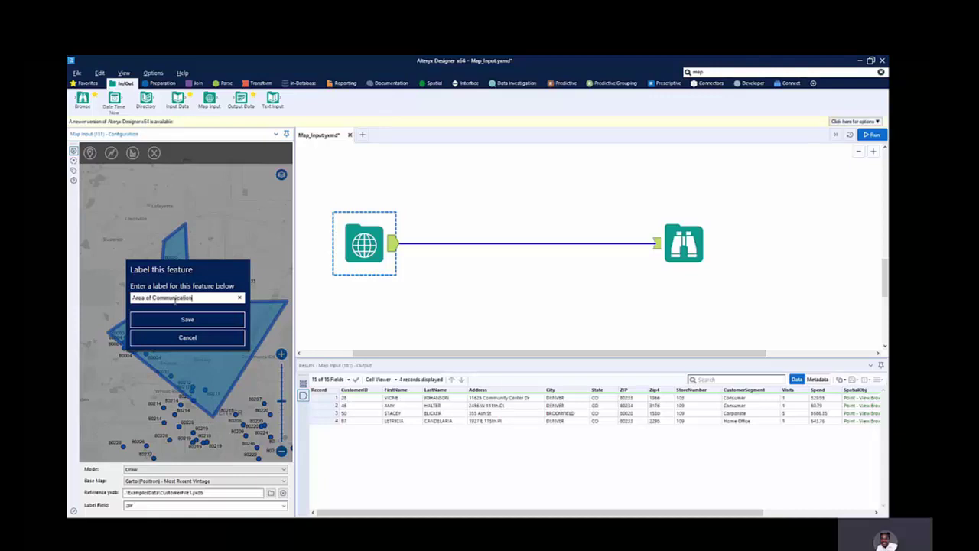
left_click(188, 321)
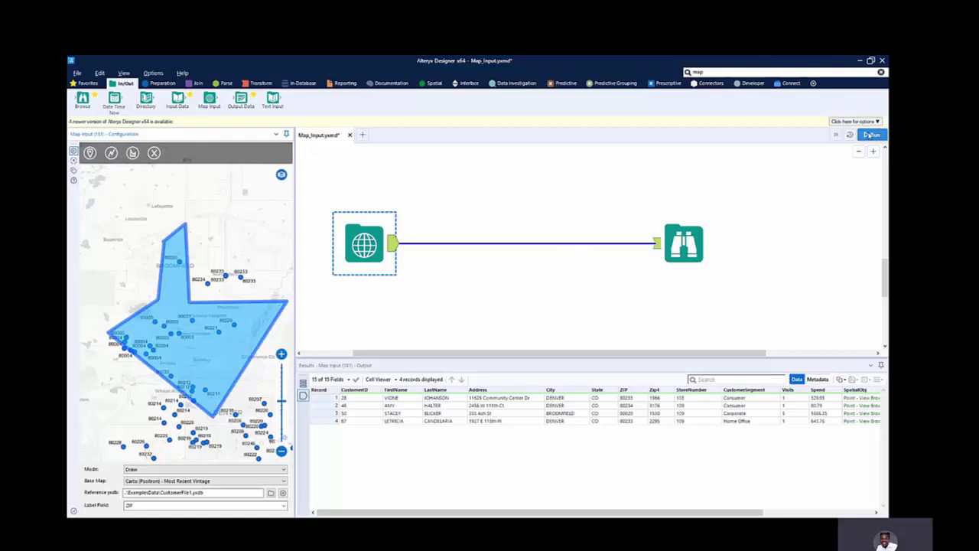
left_click(870, 135)
left_click(688, 244)
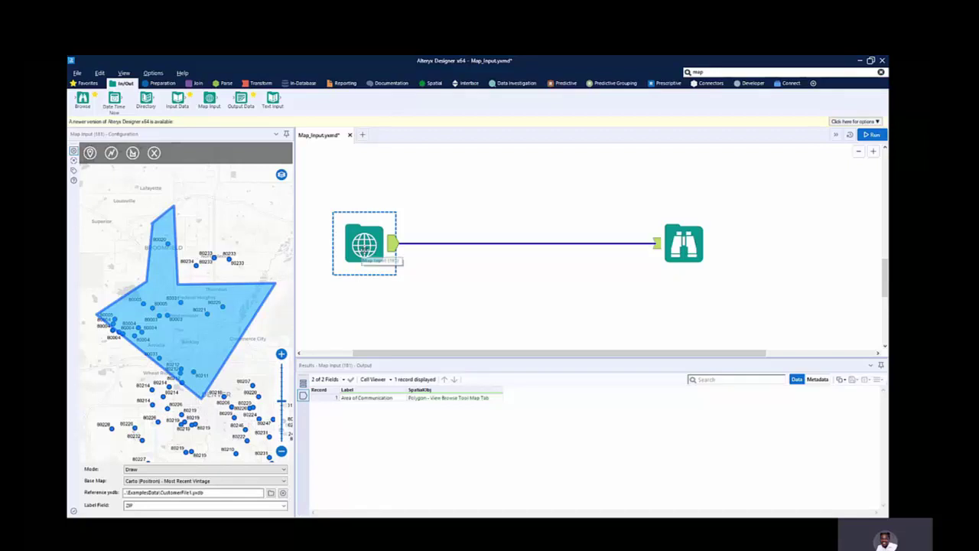
Step: Set the Map Input tool's mode to Select and individually pick seven scattered reference points, including ones labelled 80234, 80212 and 80226
left_click(202, 470)
left_click(173, 484)
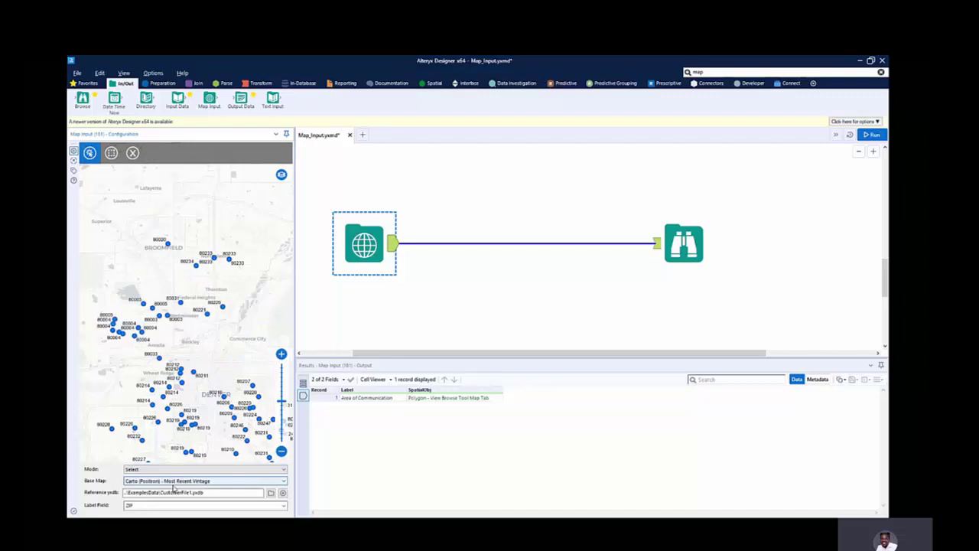
left_click(196, 265)
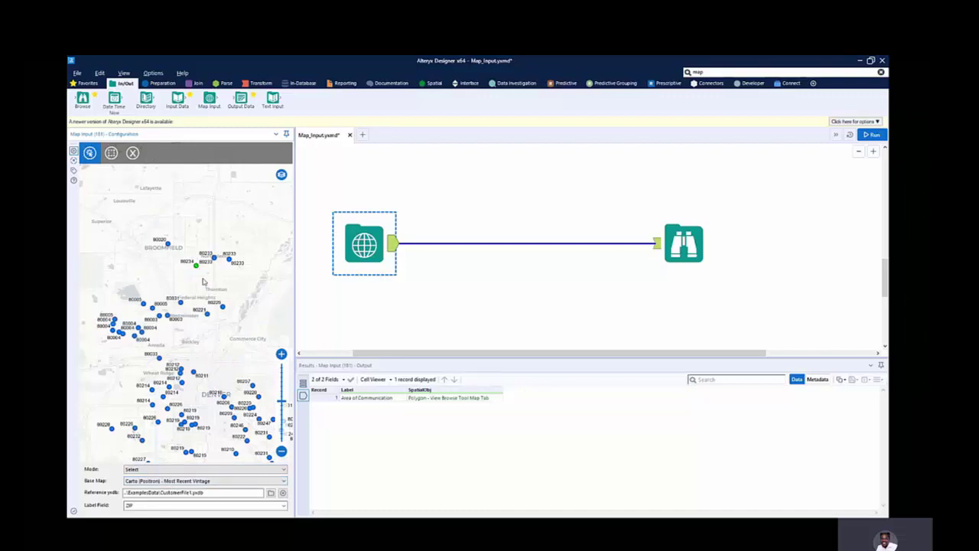
left_click(182, 384)
left_click(136, 427)
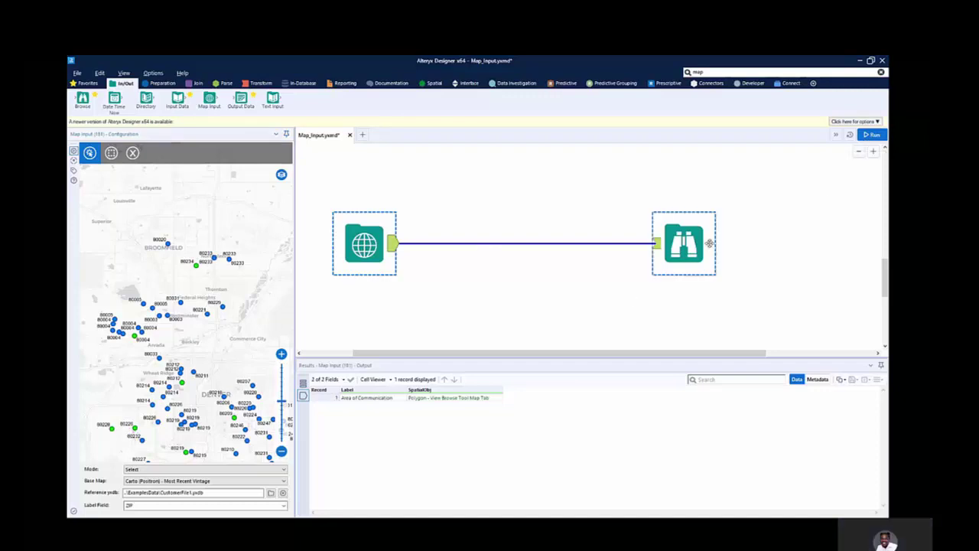
Step: Run the workflow to output the individually selected points and review the resulting customer records
left_click(872, 135)
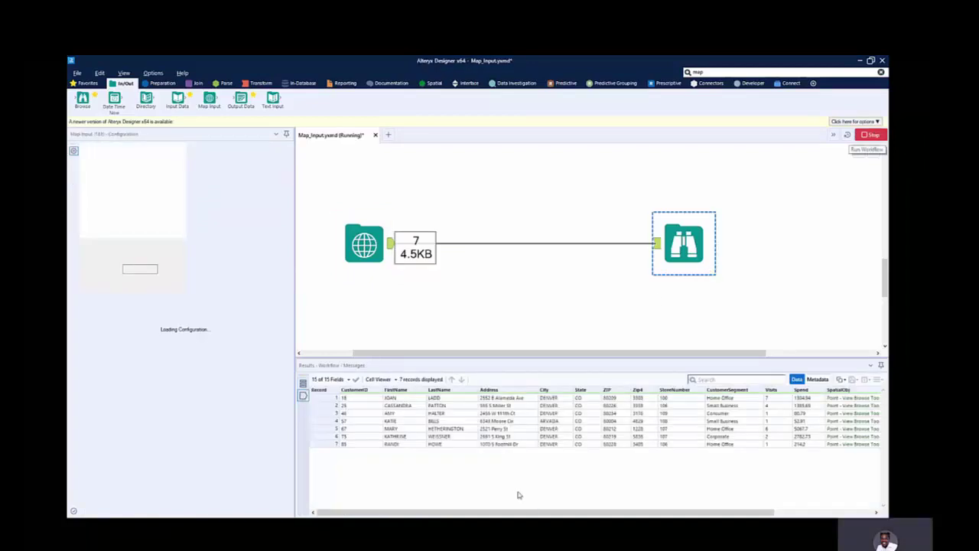
left_click_drag(528, 512, 593, 514)
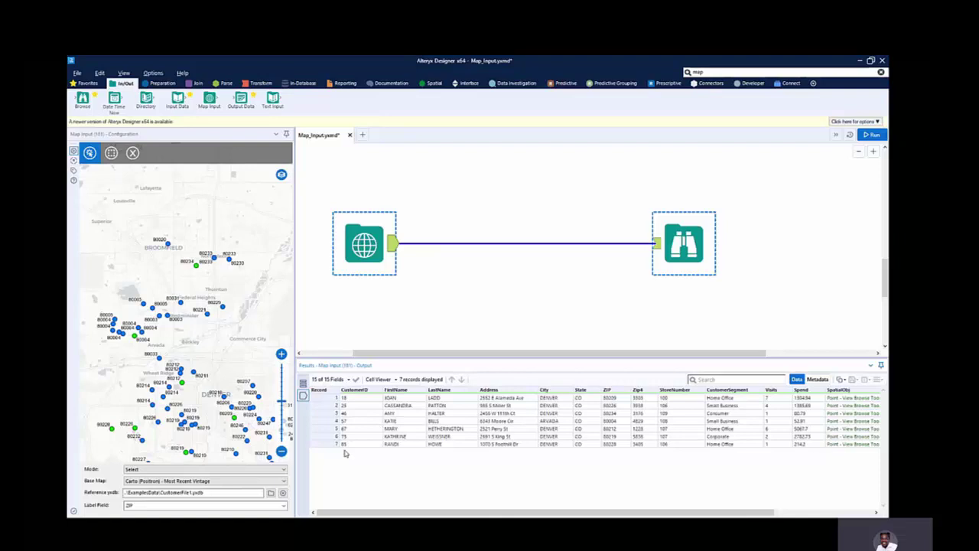
Step: Switch to the Alteryx.pptx presentation in Google Chrome and advance to the closing Thank You slide
key("alt+Tab")
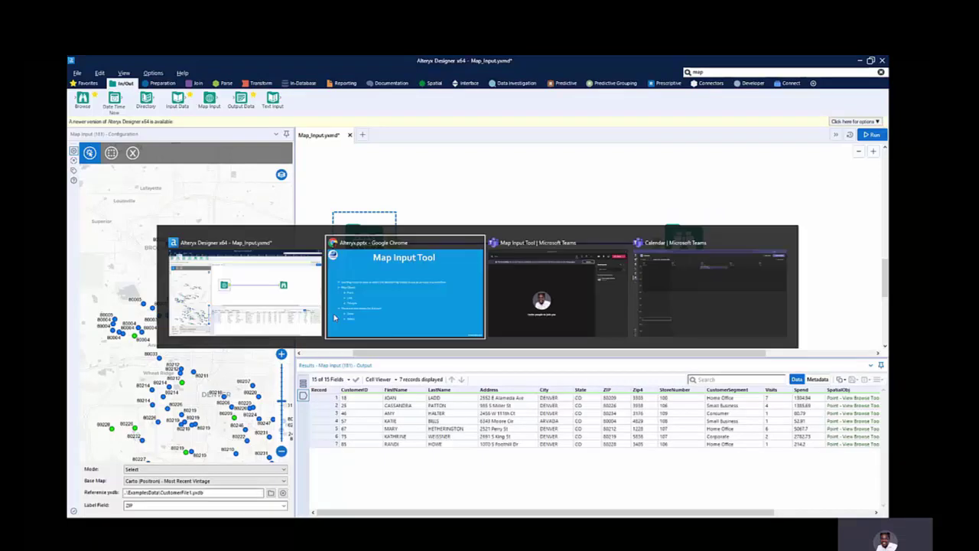
left_click(334, 317)
key("Right")
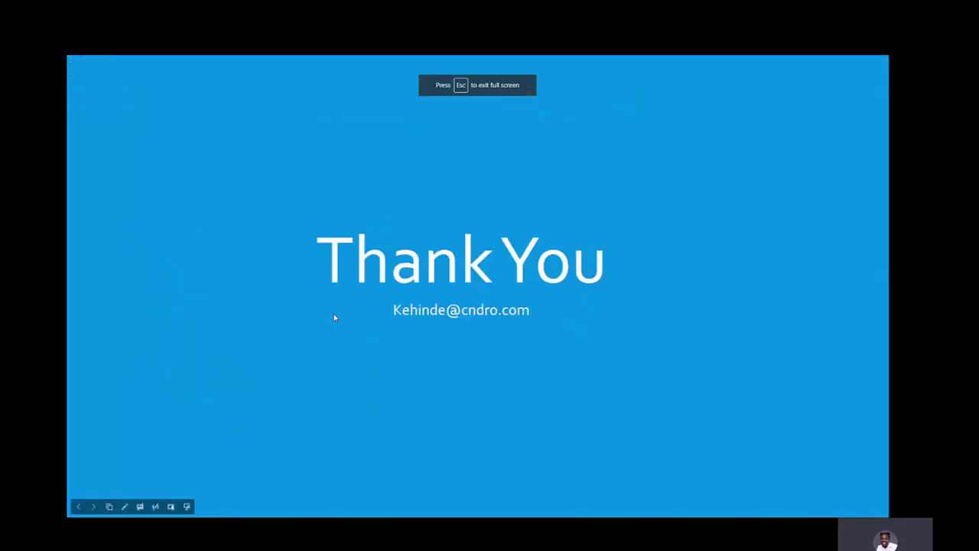